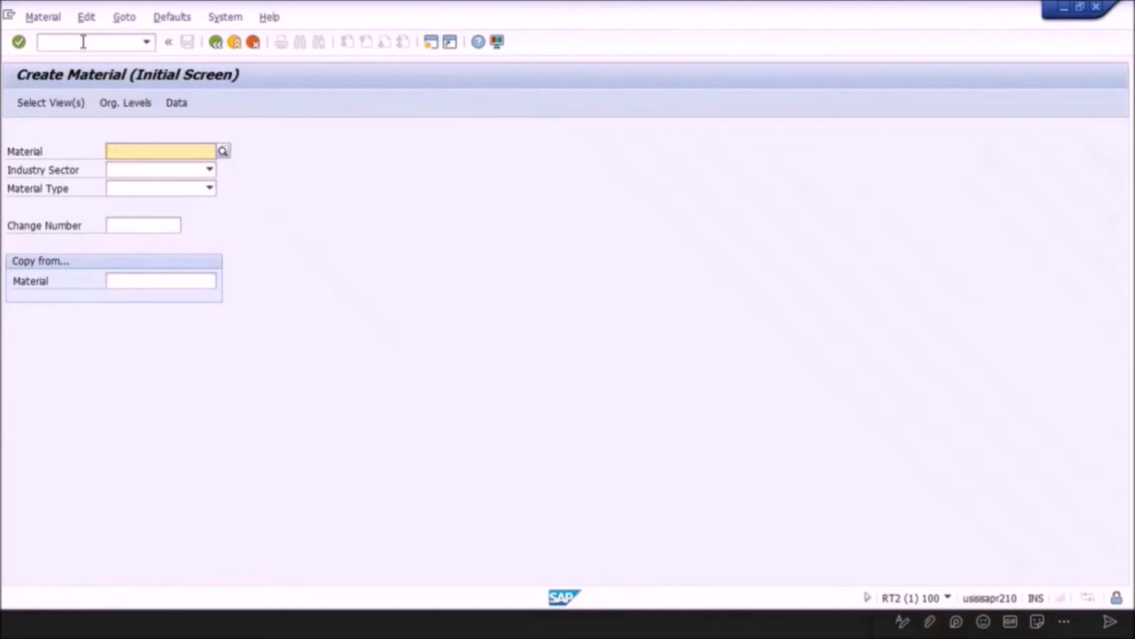
Enter H2325500 as the new material and PF-REF as the material to copy from.
left_click(615, 269)
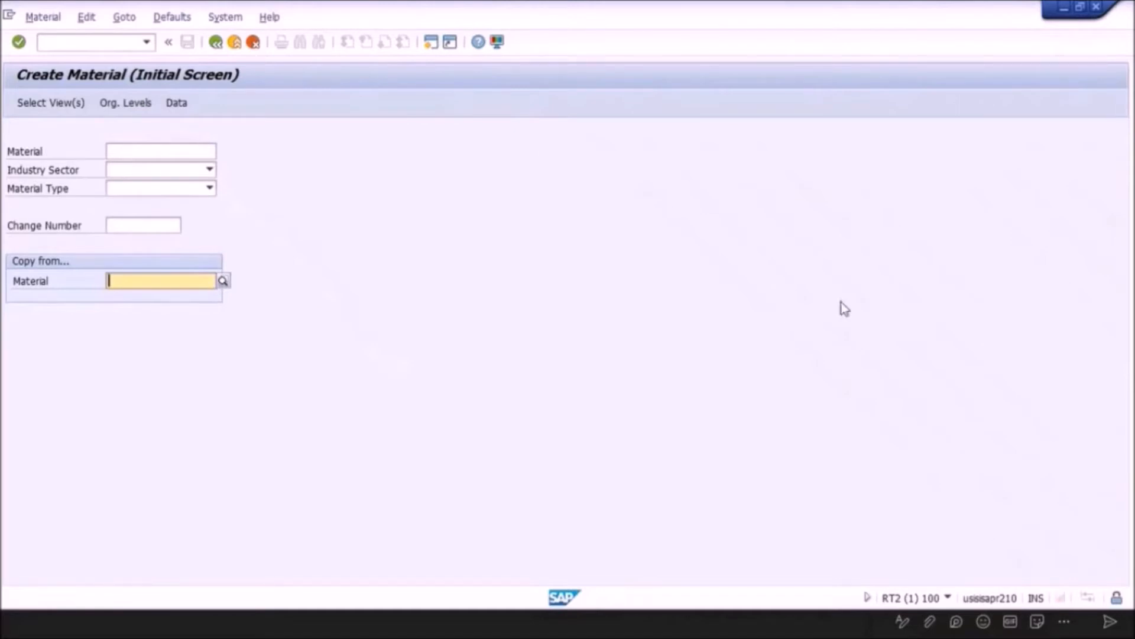
left_click(151, 152)
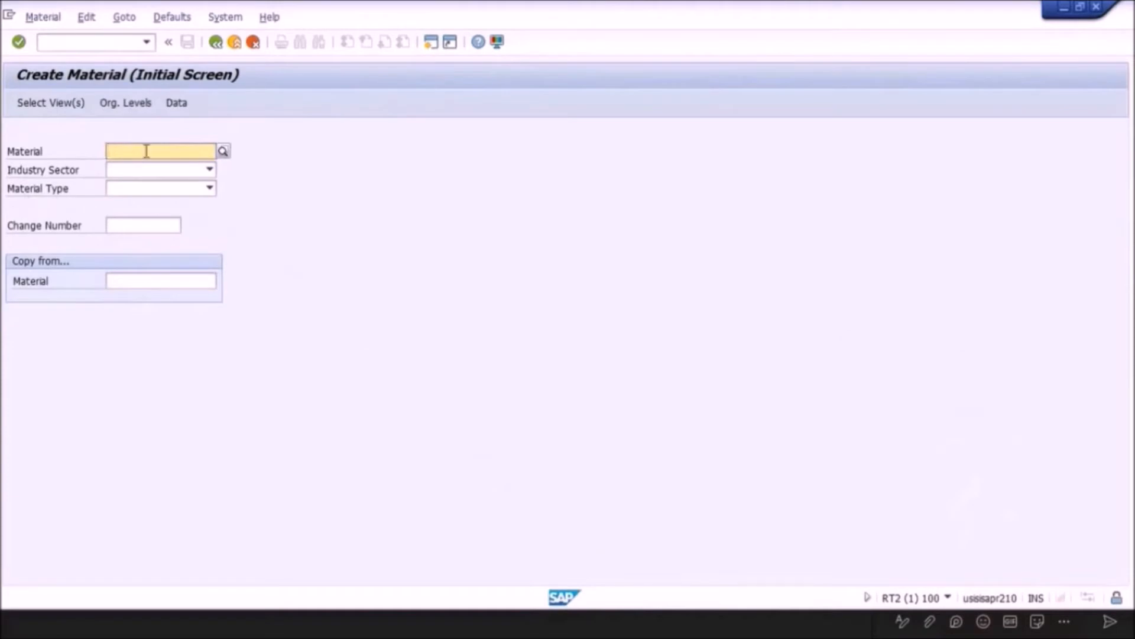
type("H2325500")
left_click(132, 282)
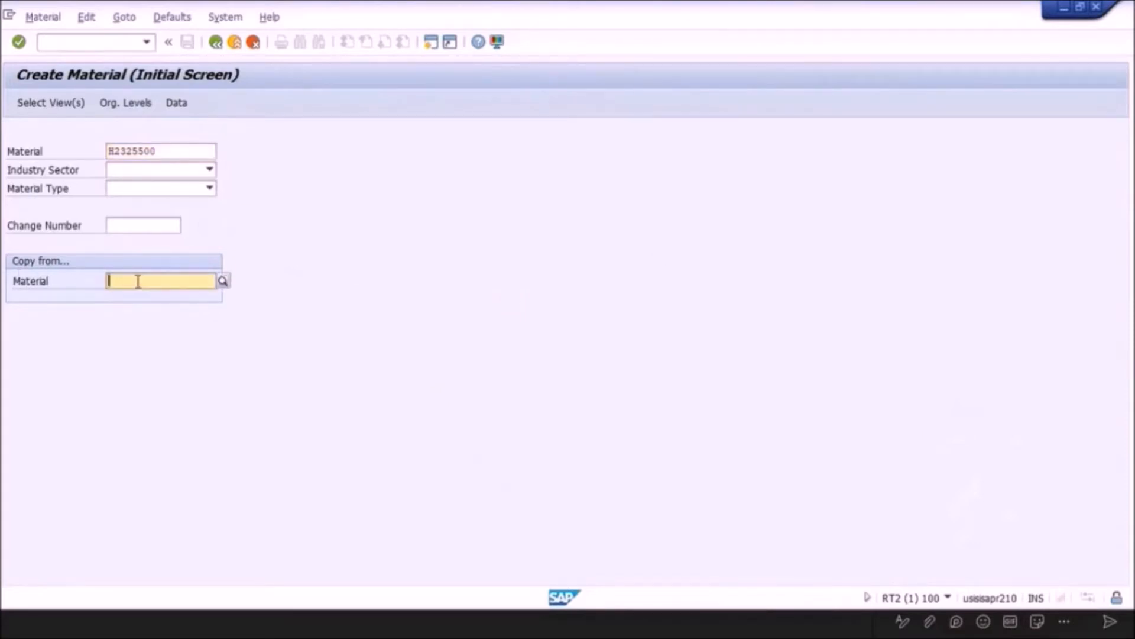
type("PF-R")
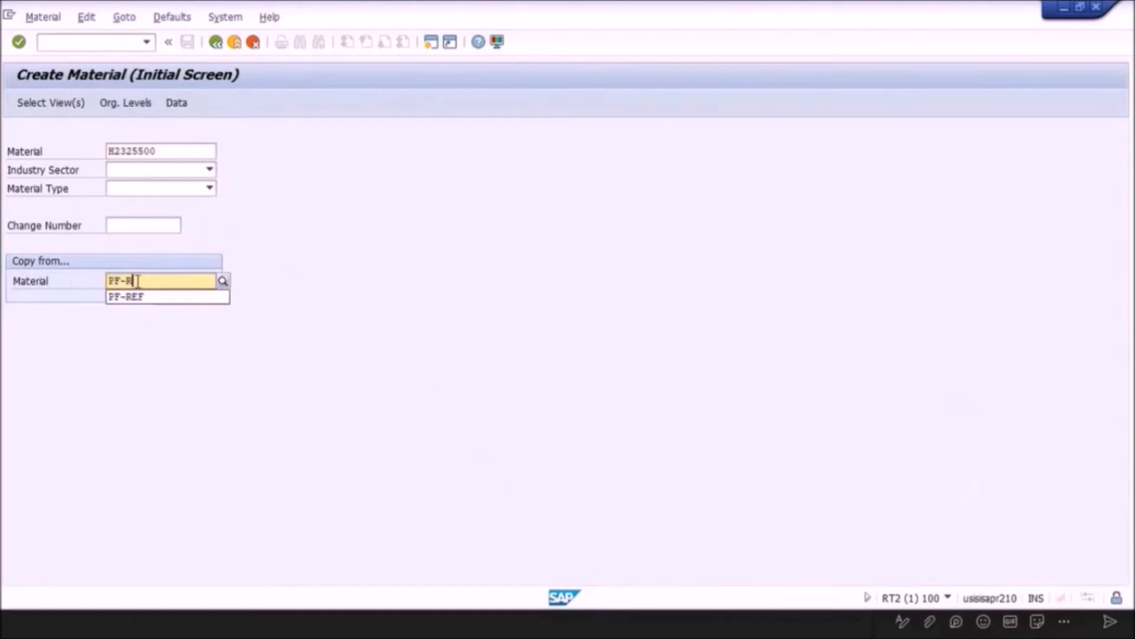
type("EF")
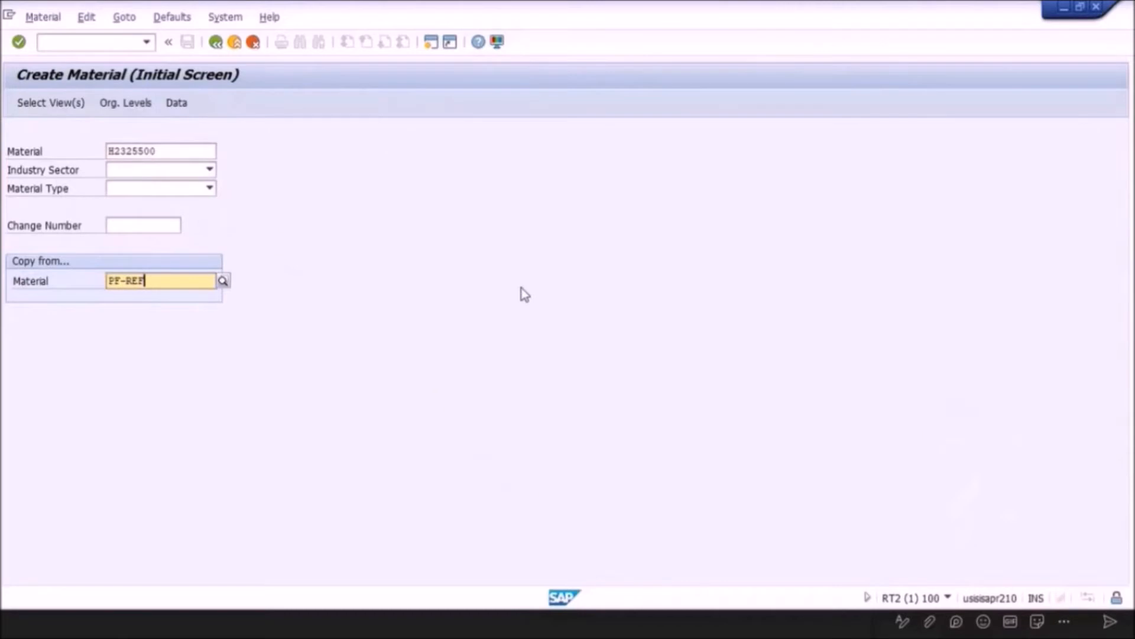
Open the view selection for the material, select all views and save the selection as the default setting.
left_click(49, 101)
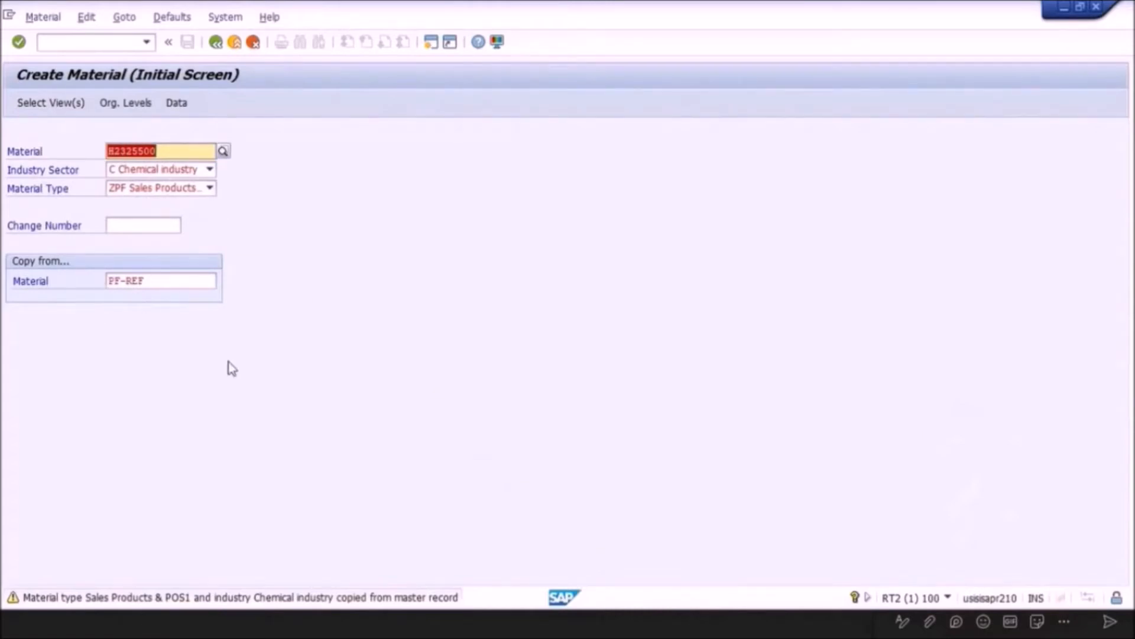
key("Return")
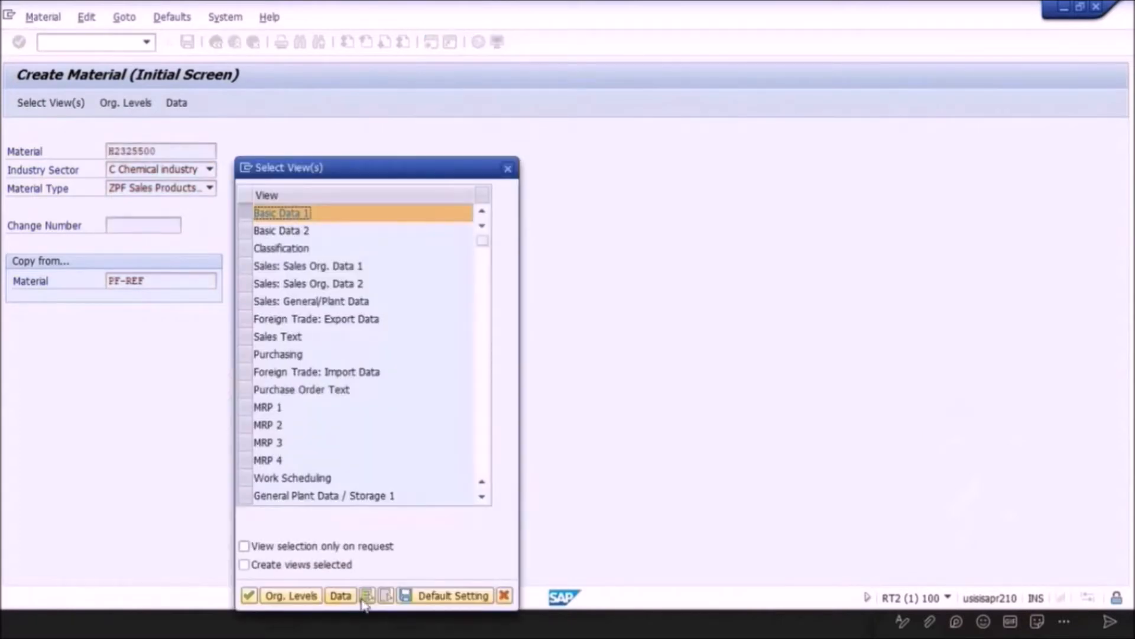
left_click(388, 597)
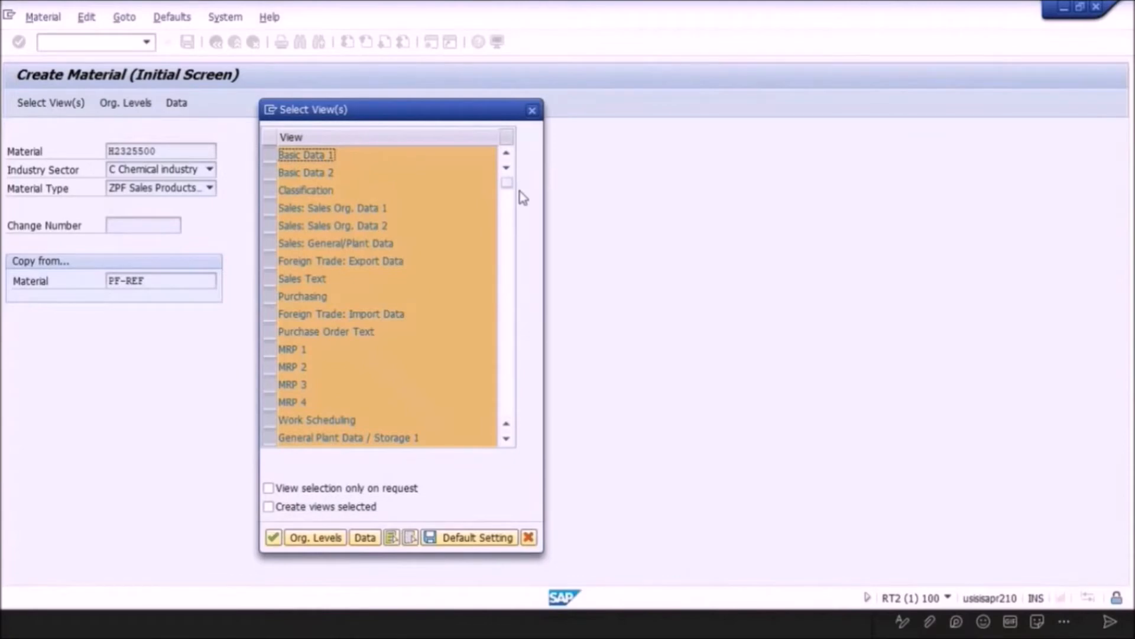
left_click(457, 539)
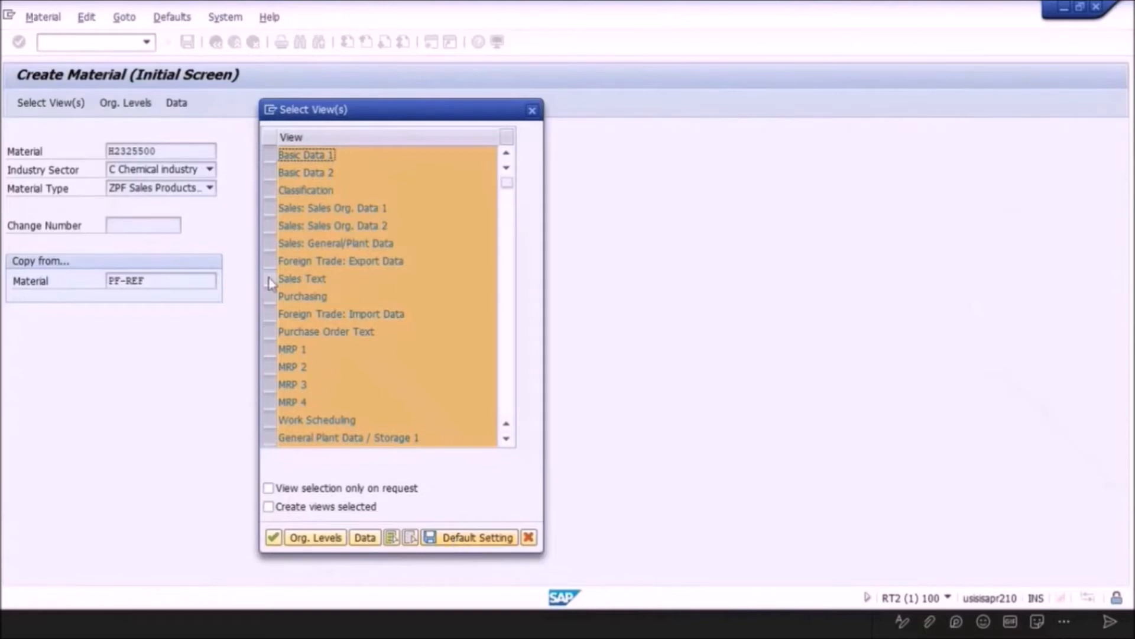
Deselect the MRP 1, MRP 3 and MRP 4 views and save that selection as the default setting.
left_click(269, 349)
left_click(269, 385)
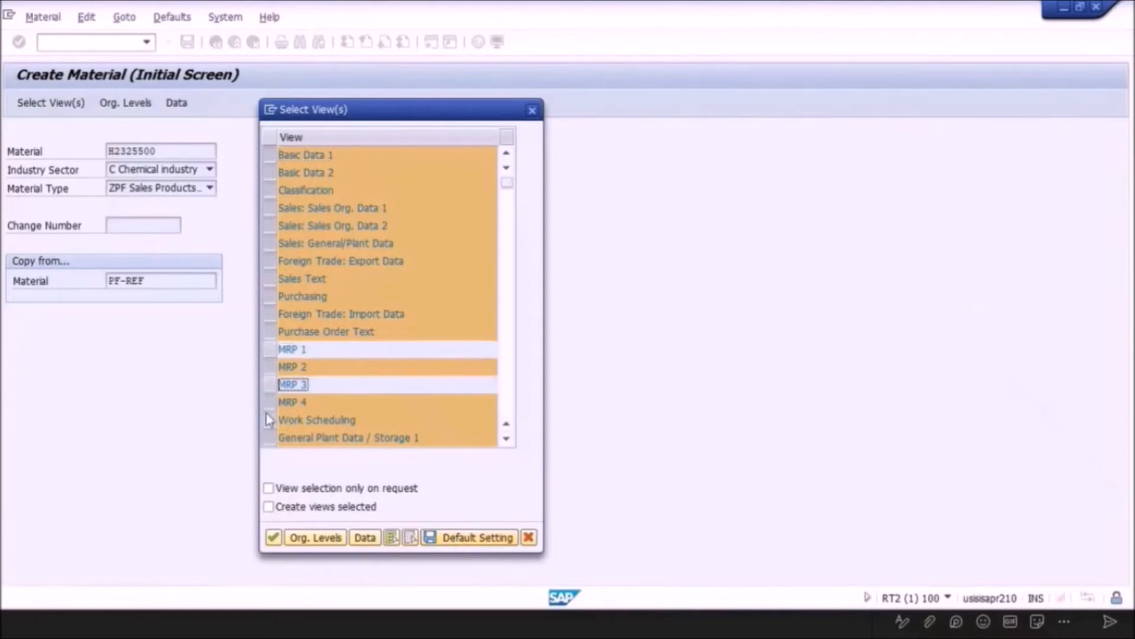
left_click(269, 404)
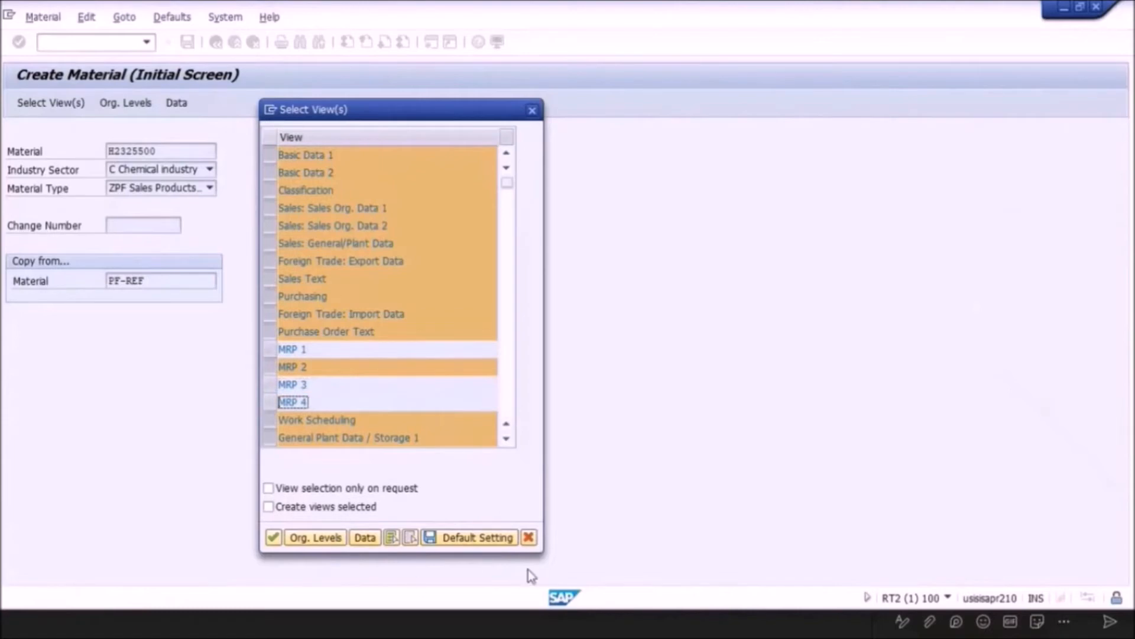
left_click(473, 541)
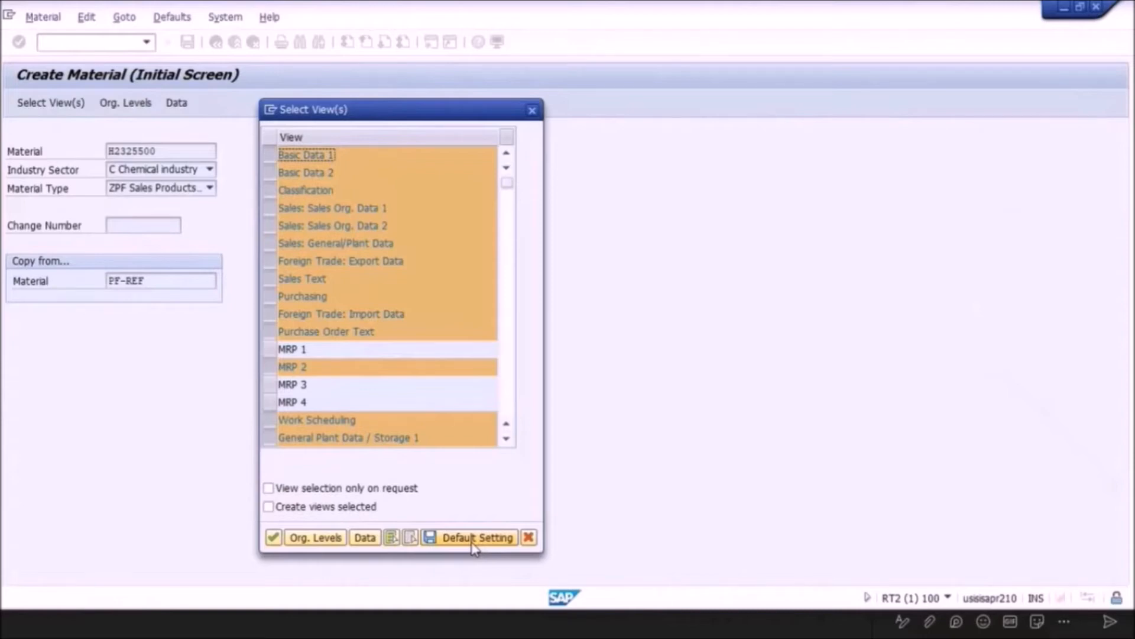
Select all the views again and continue to the organizational levels.
left_click(393, 539)
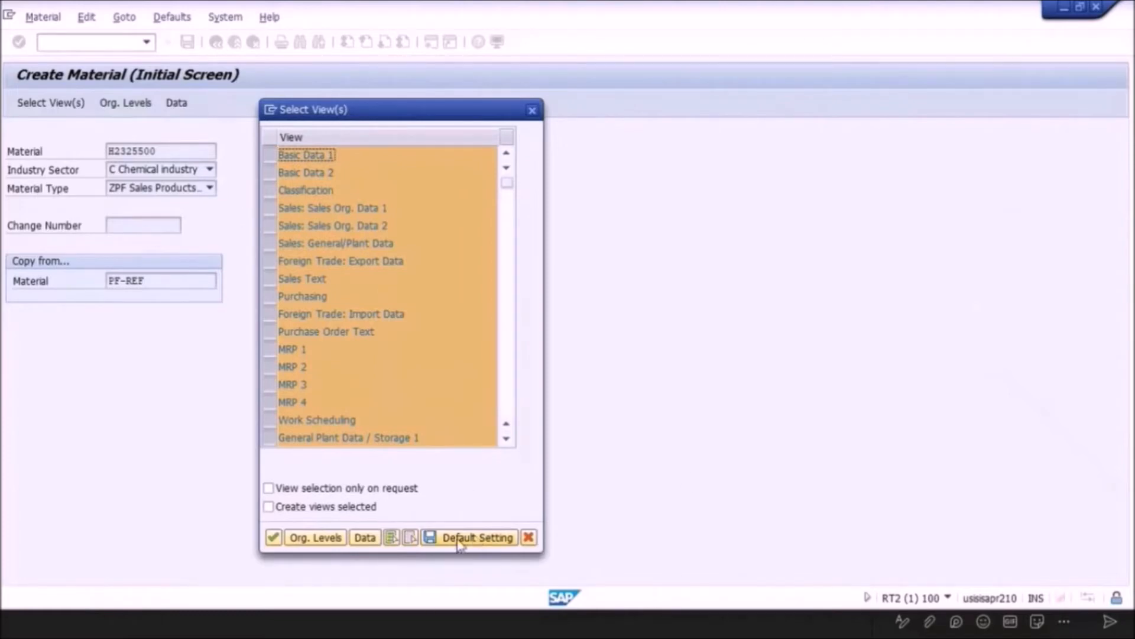
left_click(410, 538)
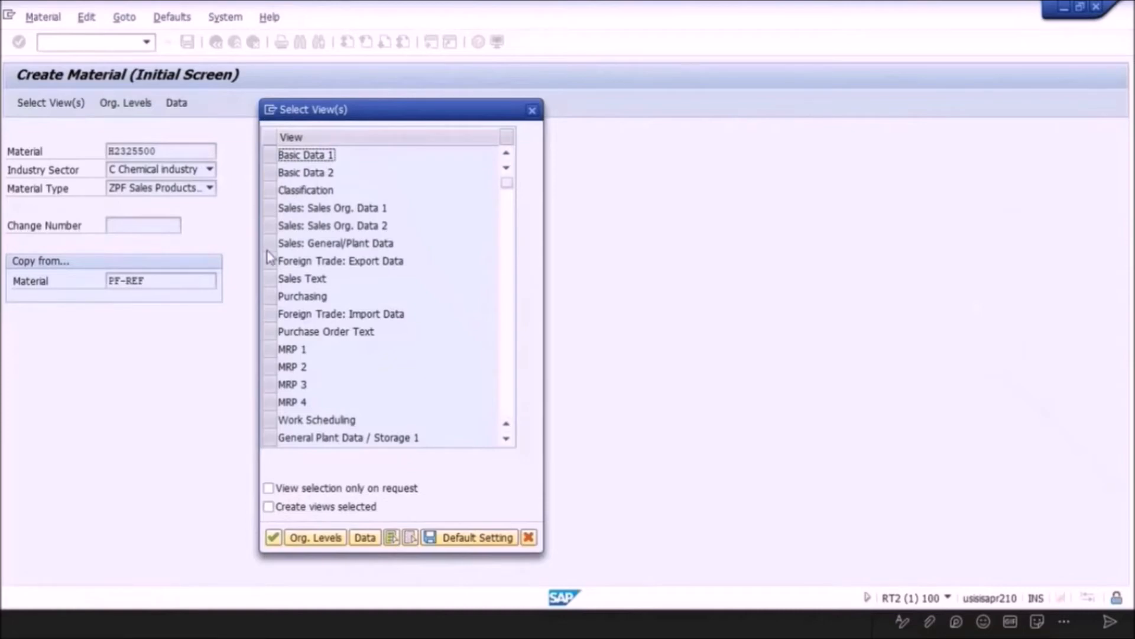
left_click(391, 537)
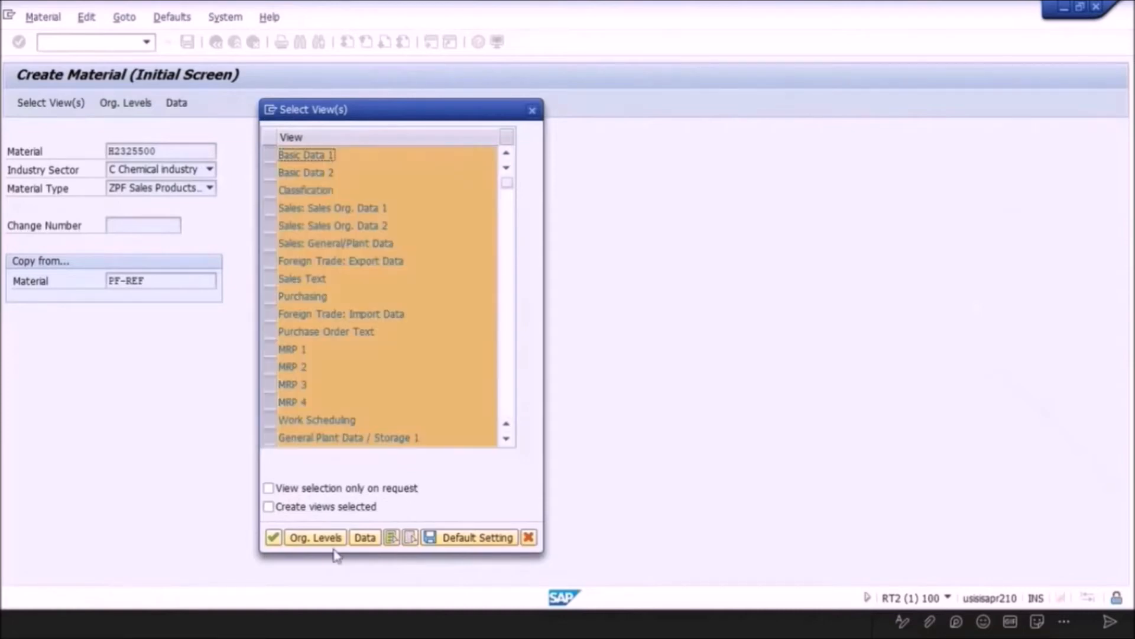
left_click(273, 537)
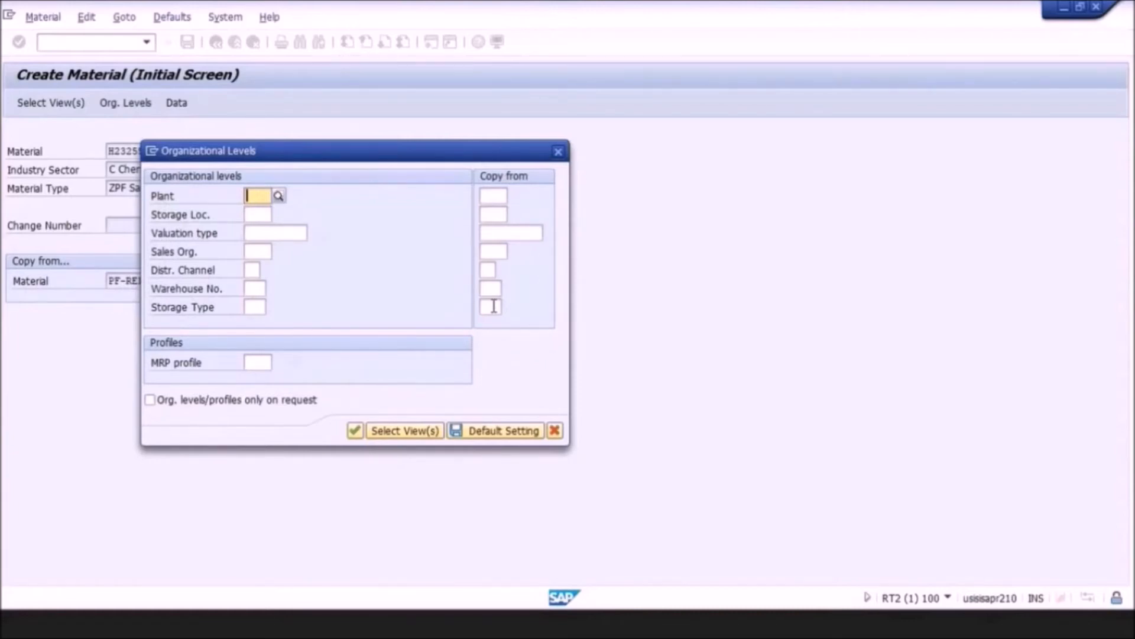
Set the organizational levels to plant 600, storage location SL40 and sales organization 6000.
type("600")
key("Tab")
type("SL40")
key("Tab")
key("Tab")
type("6000")
key("Tab")
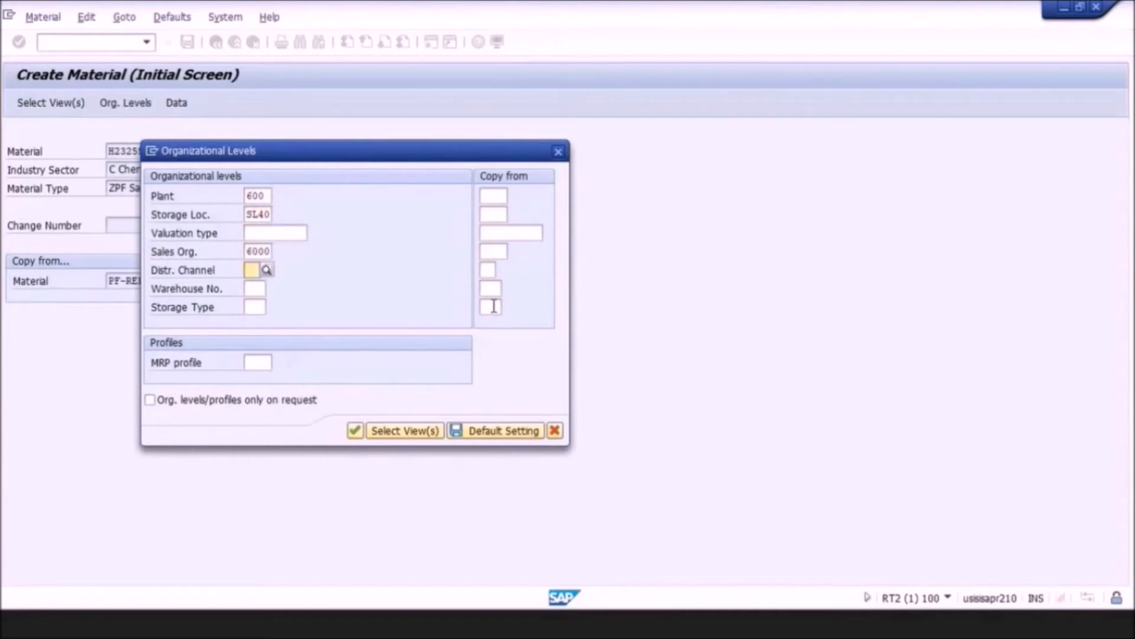
Set the distribution channel to 00, the warehouse number to 602 and the storage type to 310.
type("00")
key("Tab")
type("6")
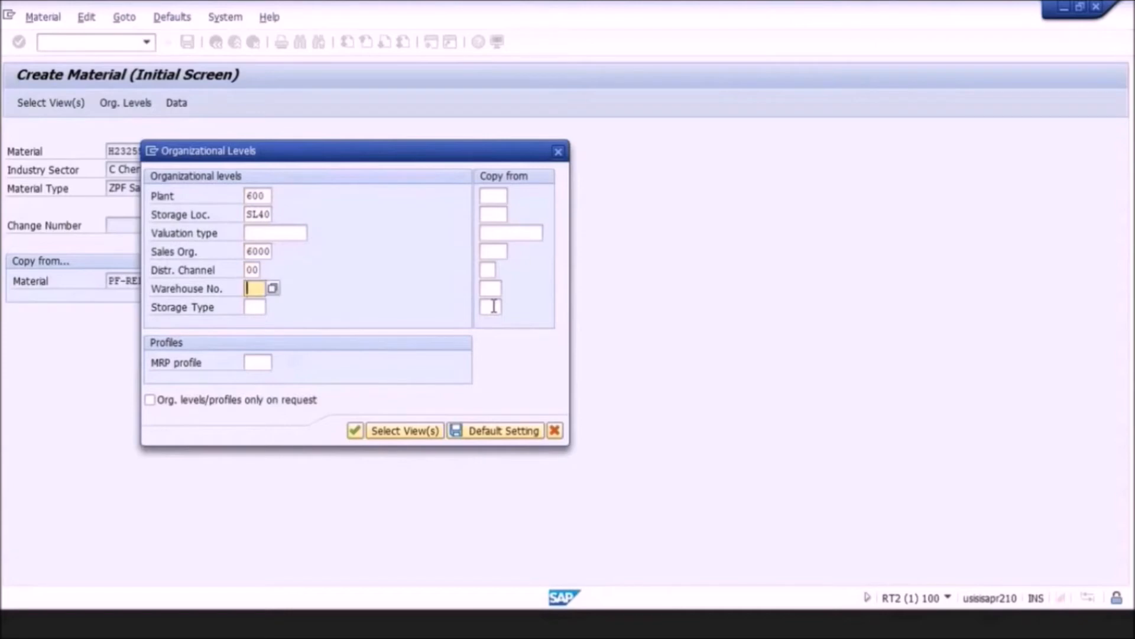
type("02")
key("Tab")
type("310")
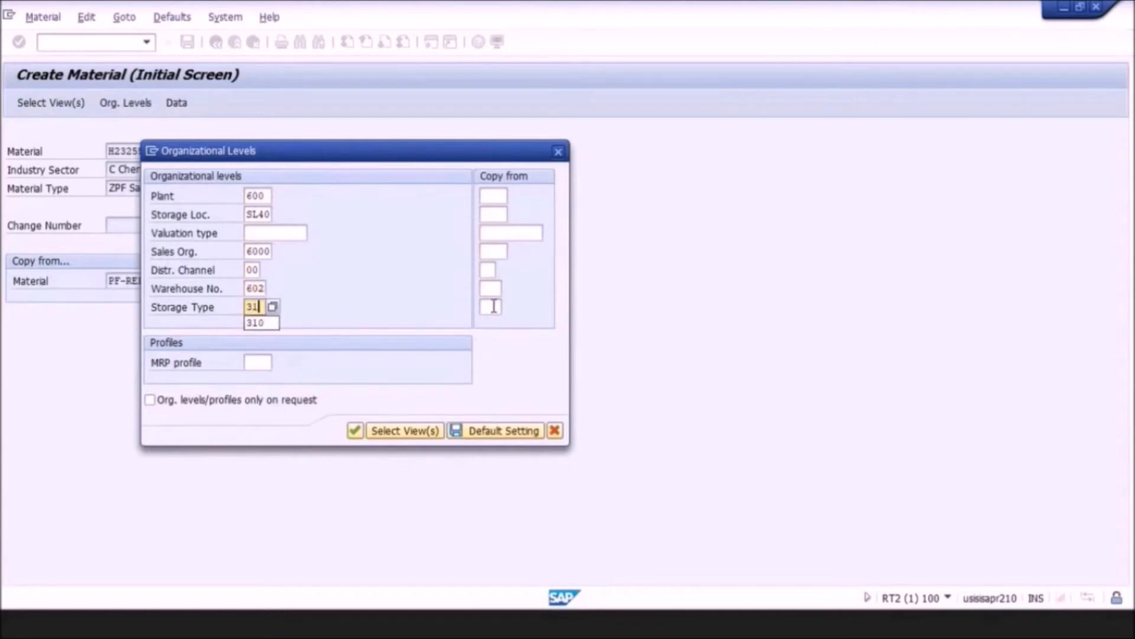
Set the copy-from levels to plant 600, storage location SL40 and sales organization 6000.
key("Tab")
key("Tab")
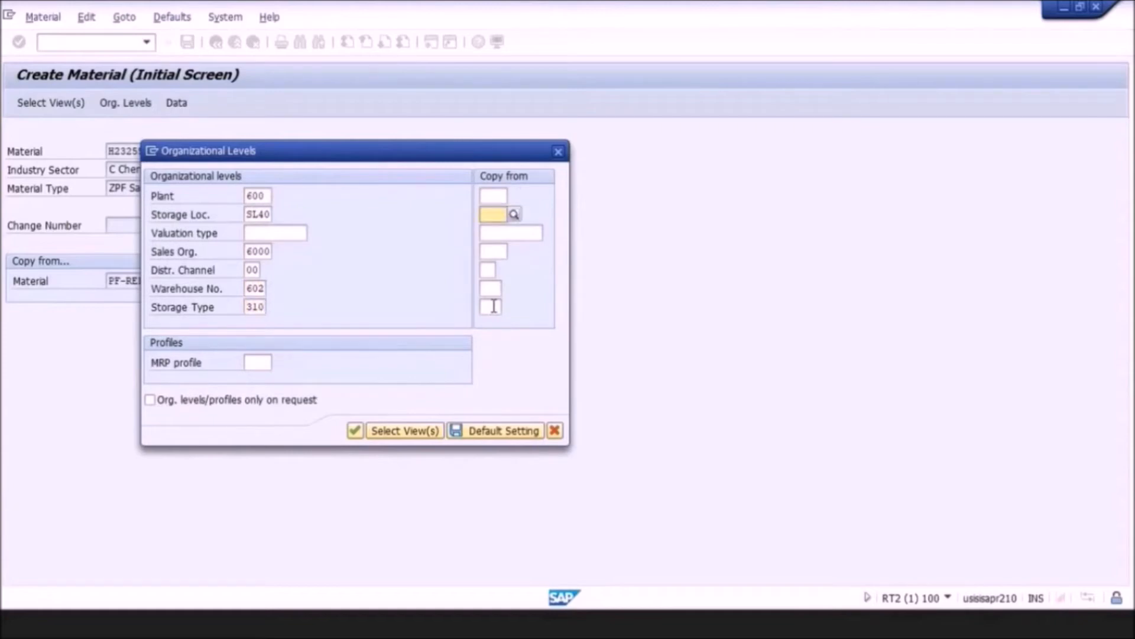
key("shift+Tab")
type("600")
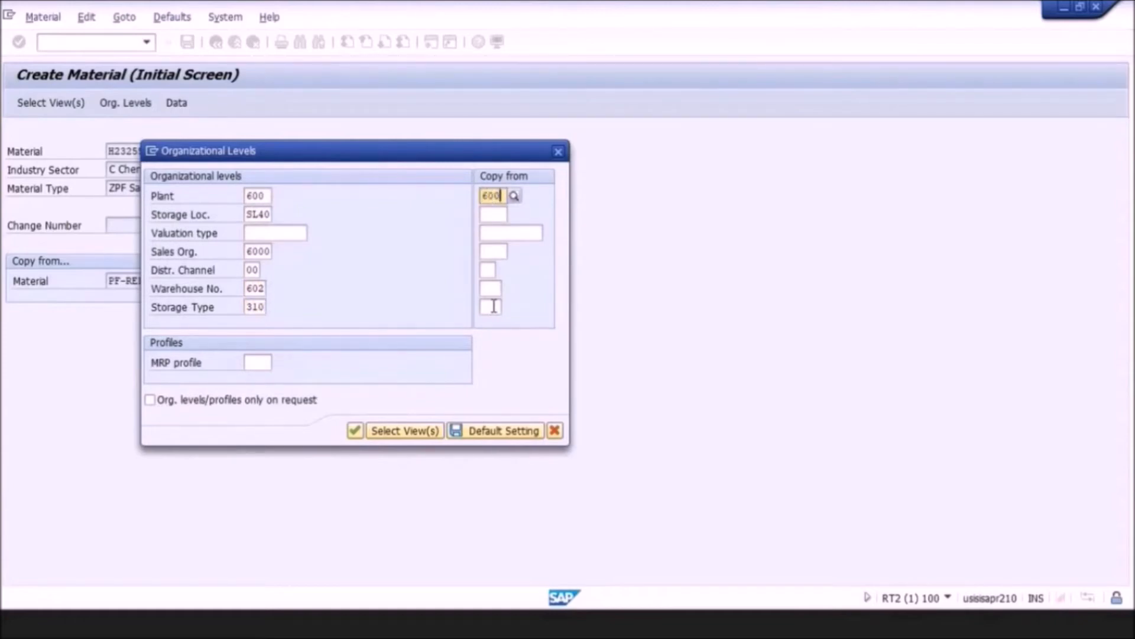
key("Tab")
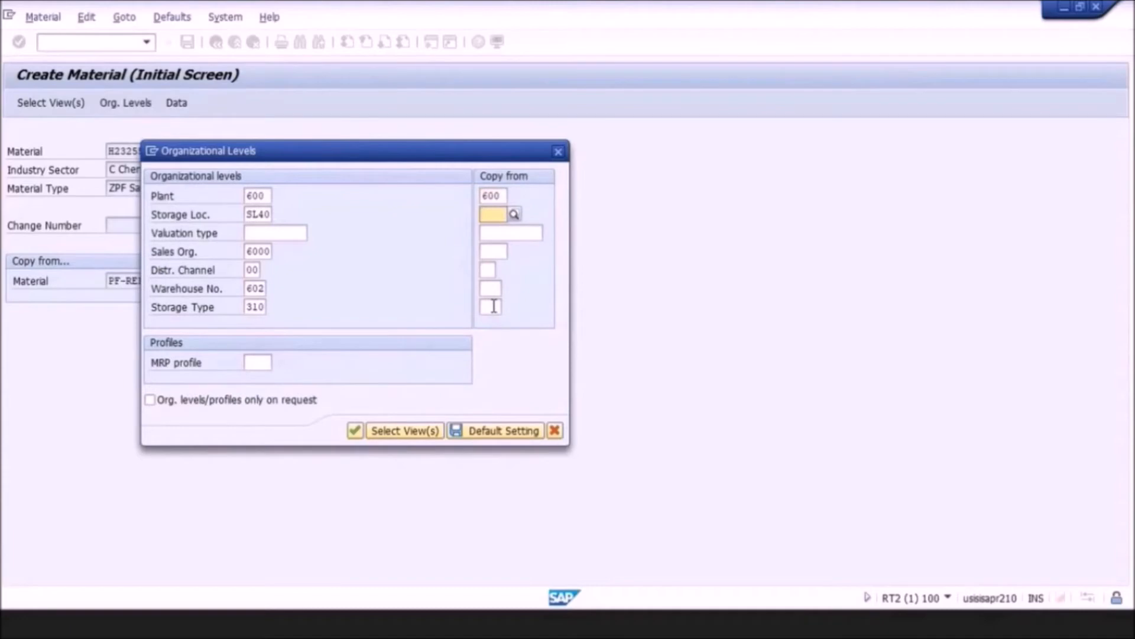
type("SL40")
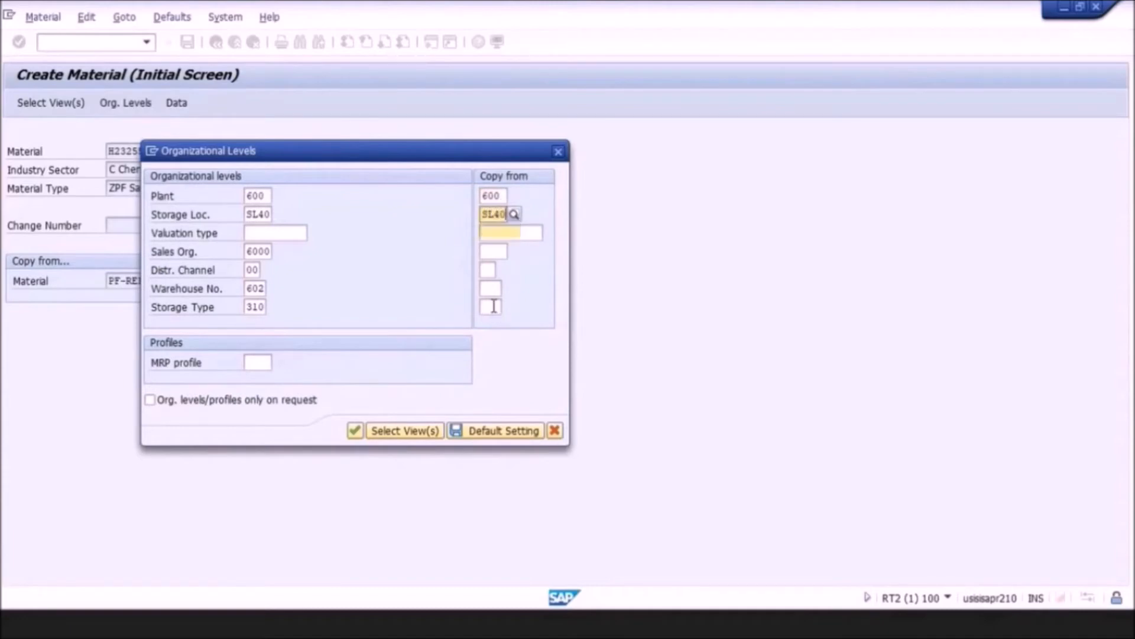
key("Tab")
key("Tab")
type("6000")
key("Tab")
Set the copy-from distribution channel to 00, warehouse to 602 and storage type to 310, and accept the organizational levels.
type("00")
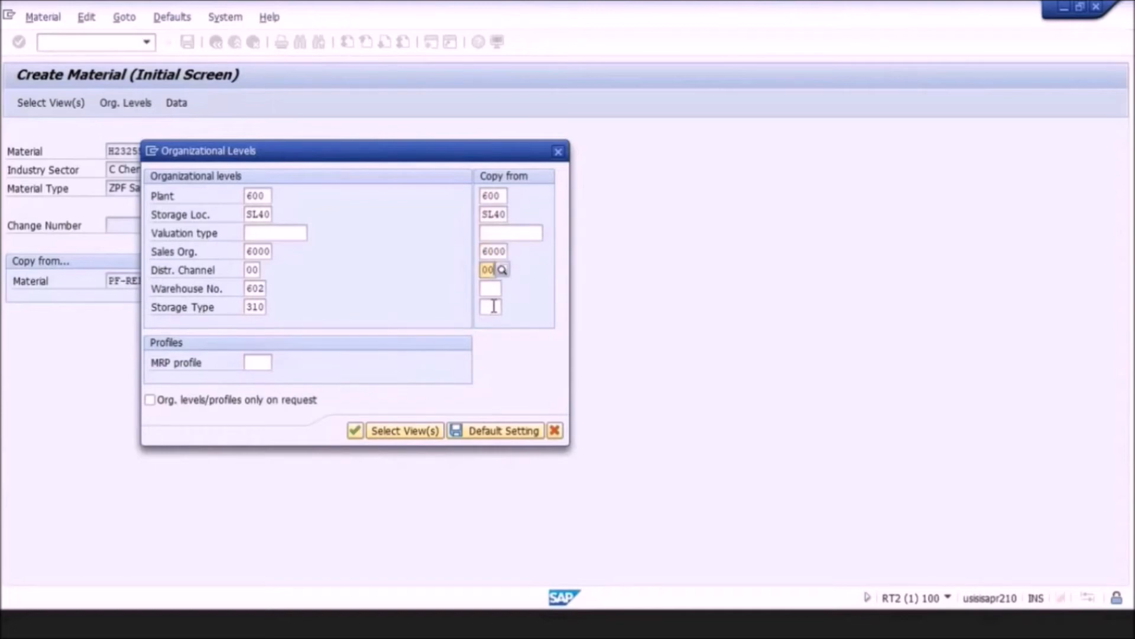
key("Tab")
type("602")
key("Tab")
type("310")
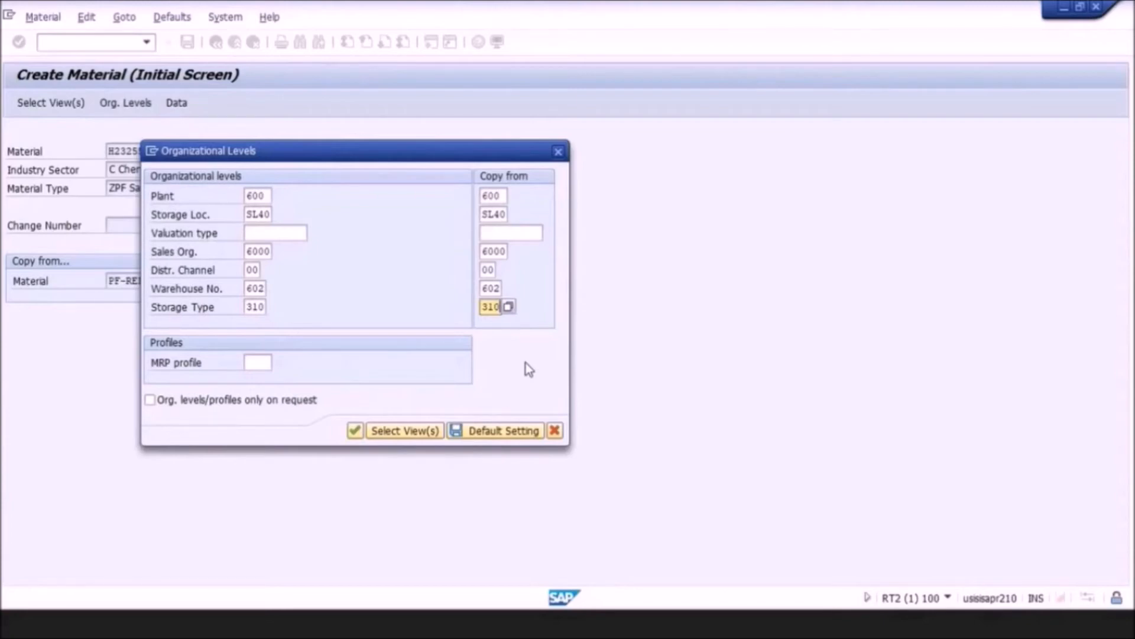
left_click(355, 432)
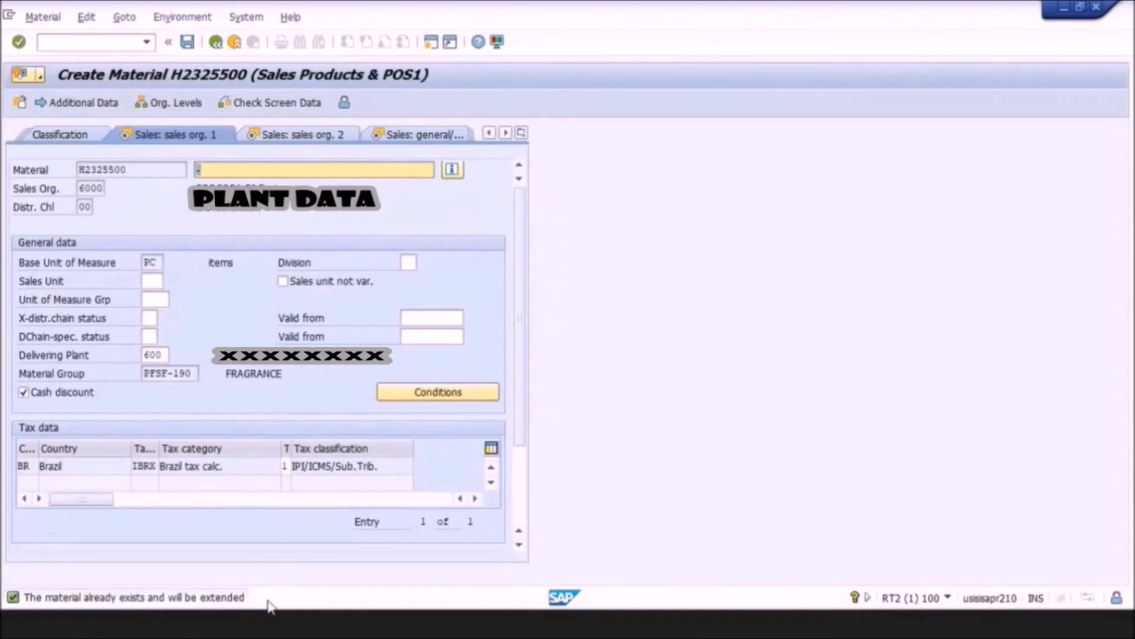
Accept the copied data in the sales organization, general/plant and foreign trade export views, and open the MRP 1 view.
key("Return")
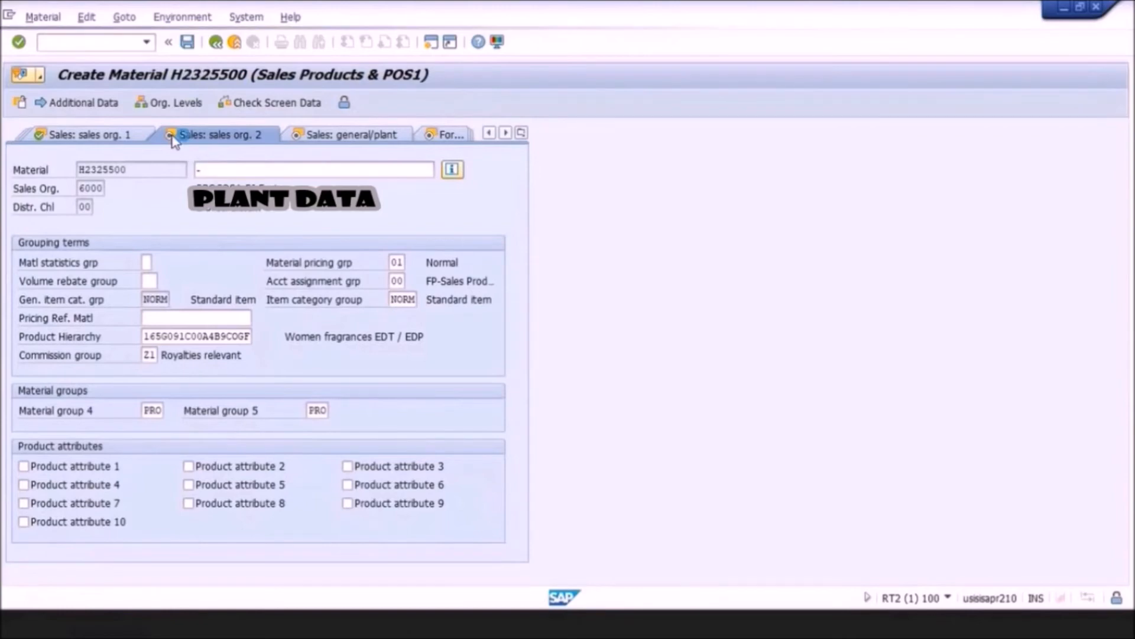
key("Return")
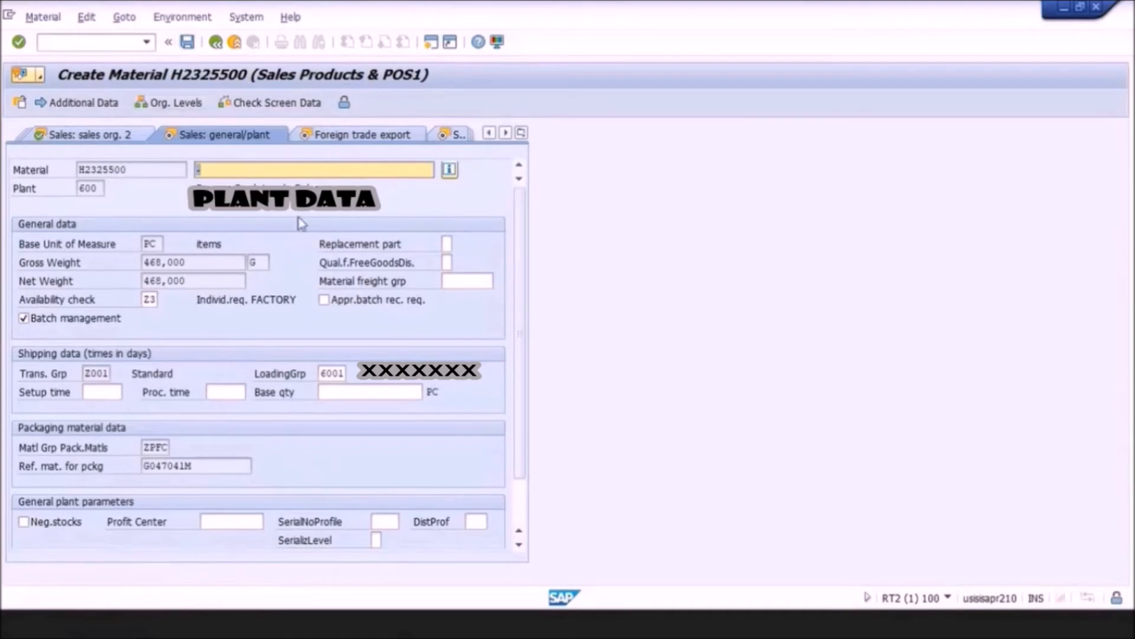
left_click(521, 132)
left_click(587, 357)
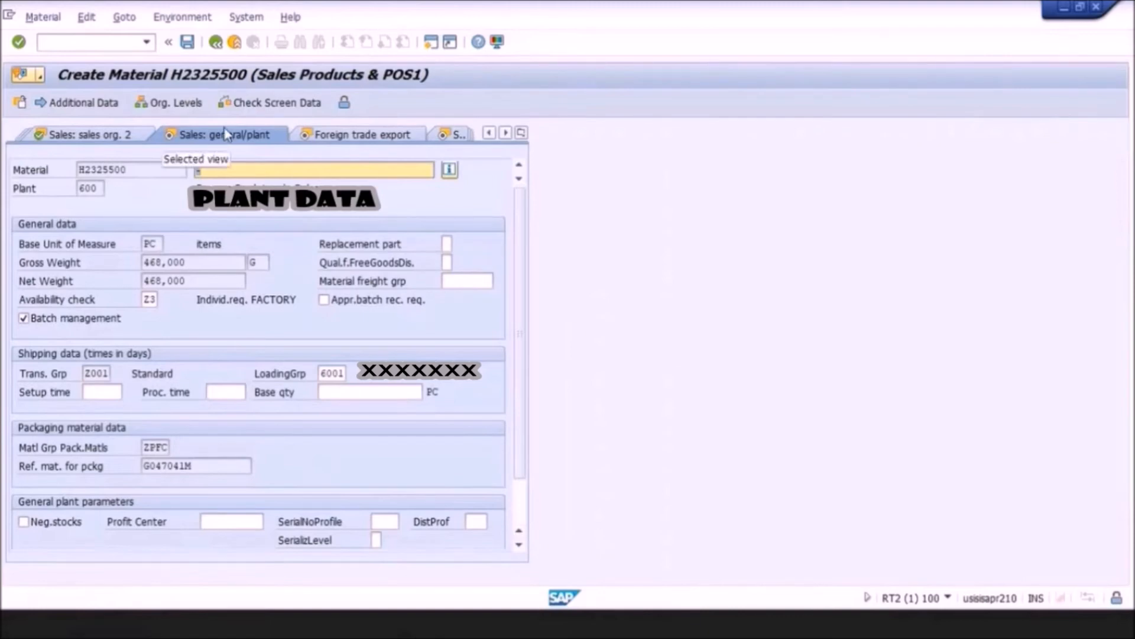
key("Return")
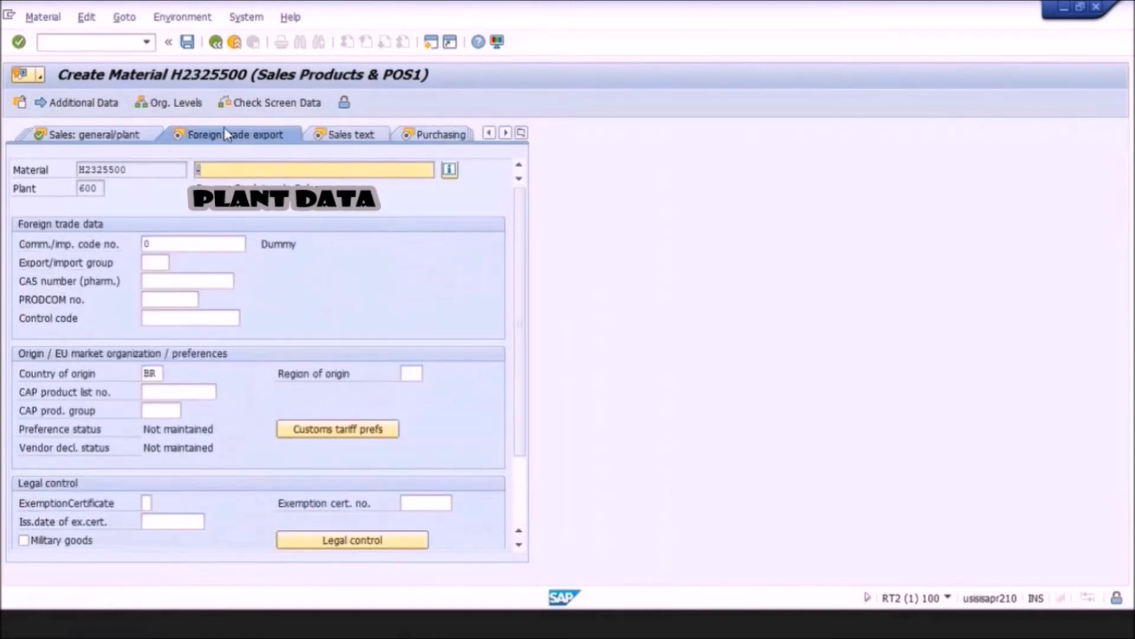
left_click(227, 135)
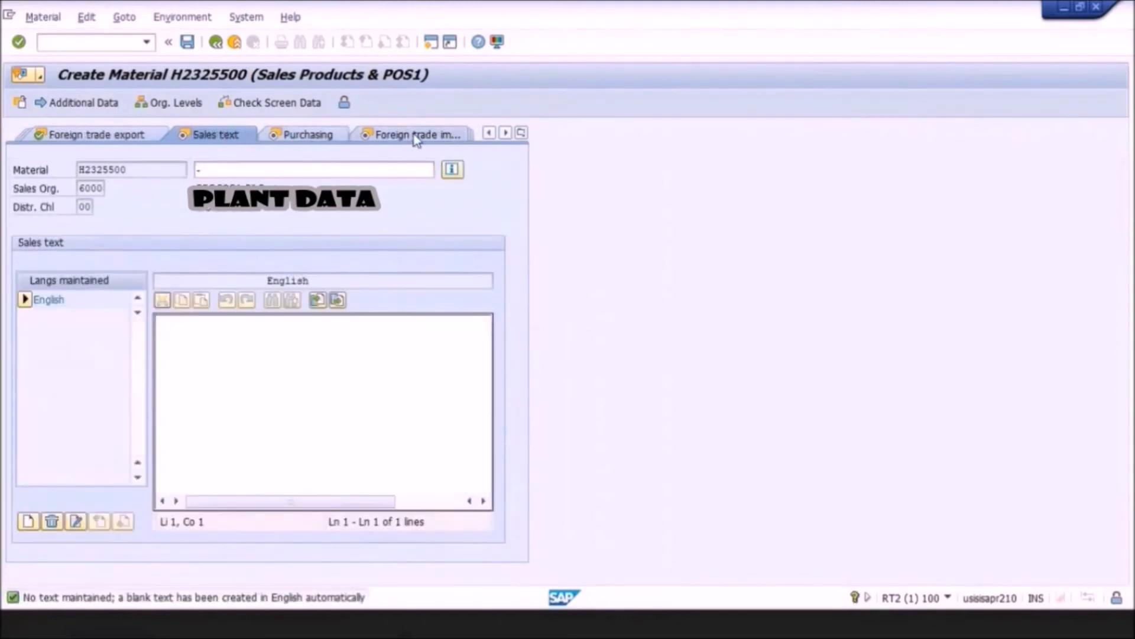
left_click(521, 133)
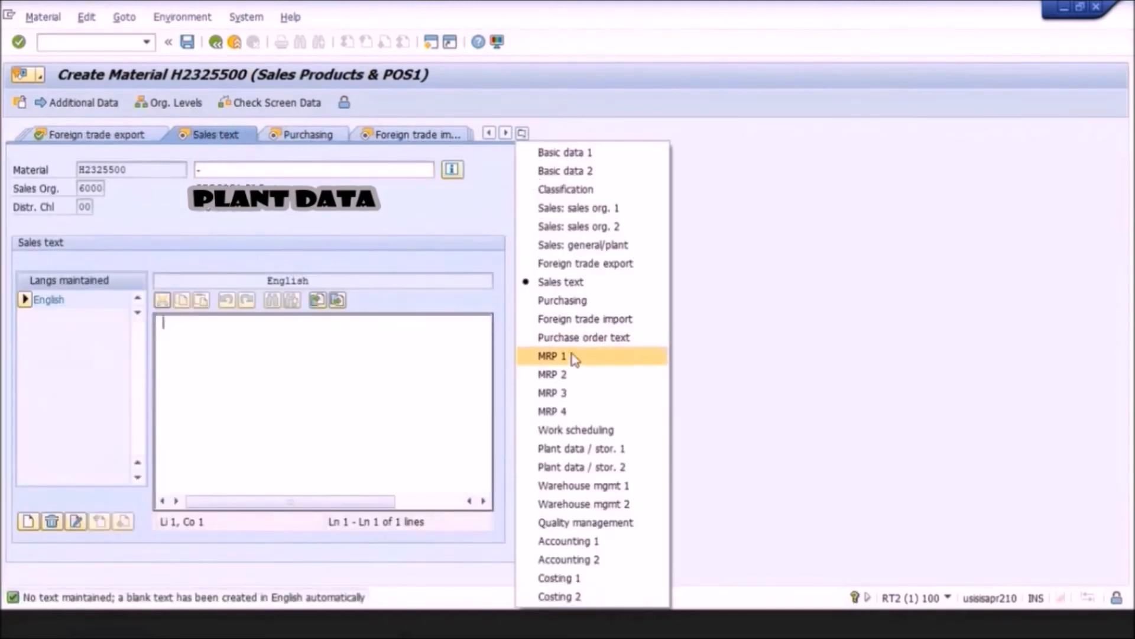
left_click(573, 356)
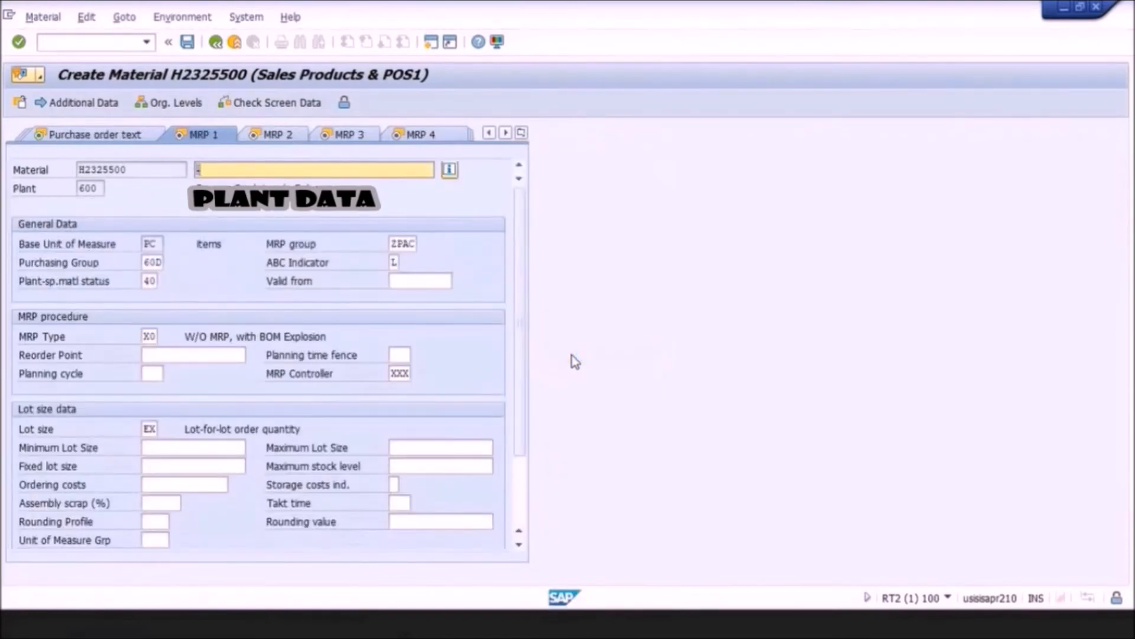
Return to the second sales organization view, clear the material pricing group and go to the account assignment group.
left_click(521, 132)
left_click(572, 225)
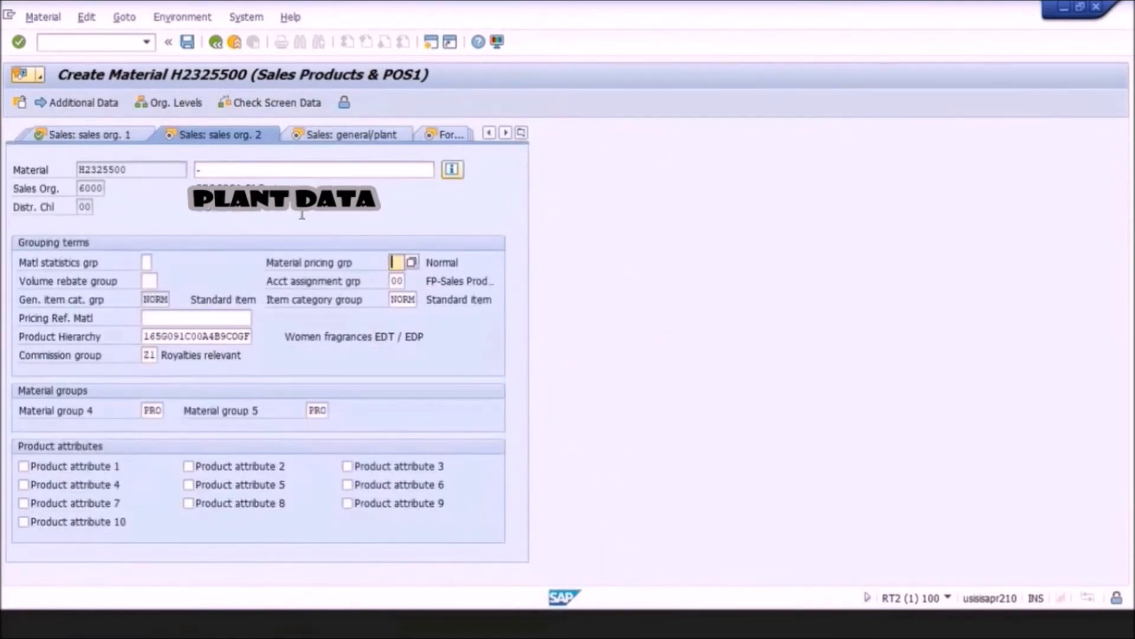
left_click(392, 282)
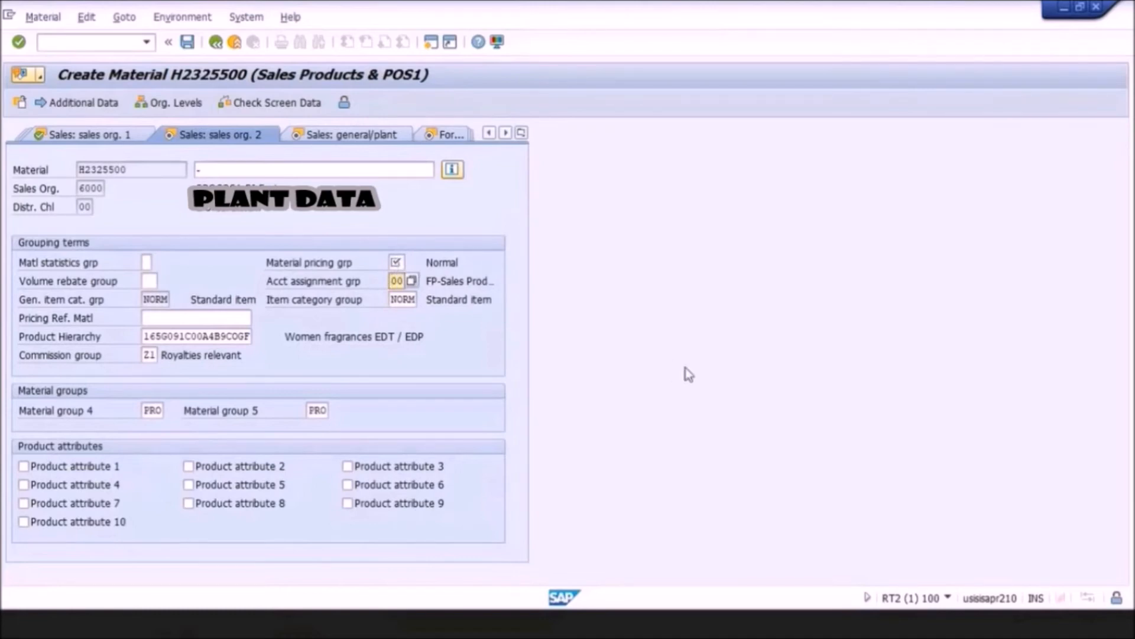
Set the material pricing group to 01 in the second sales organization view and accept the view.
key("Return")
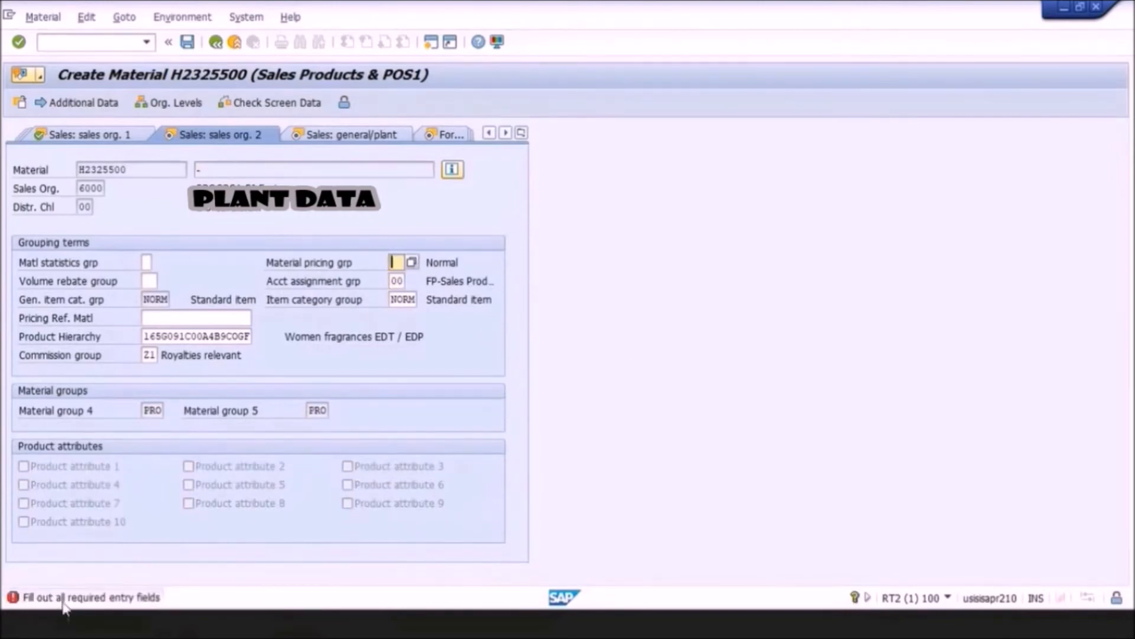
type("01")
key("Return")
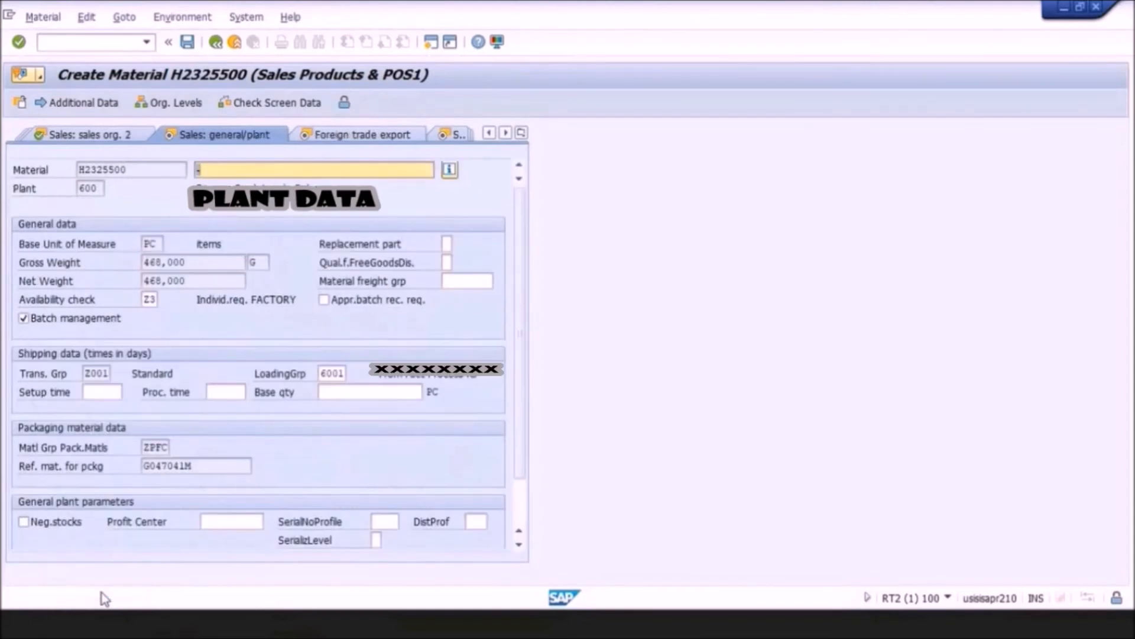
Accept the copied data from the sales general/plant view through the foreign trade import view.
key("Return")
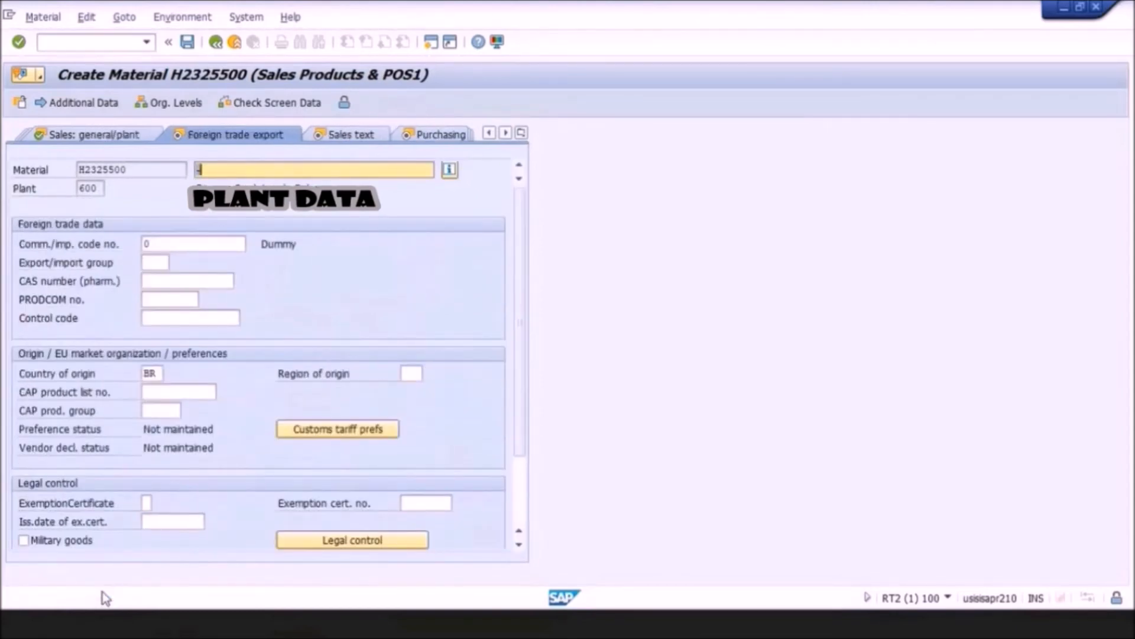
key("Return")
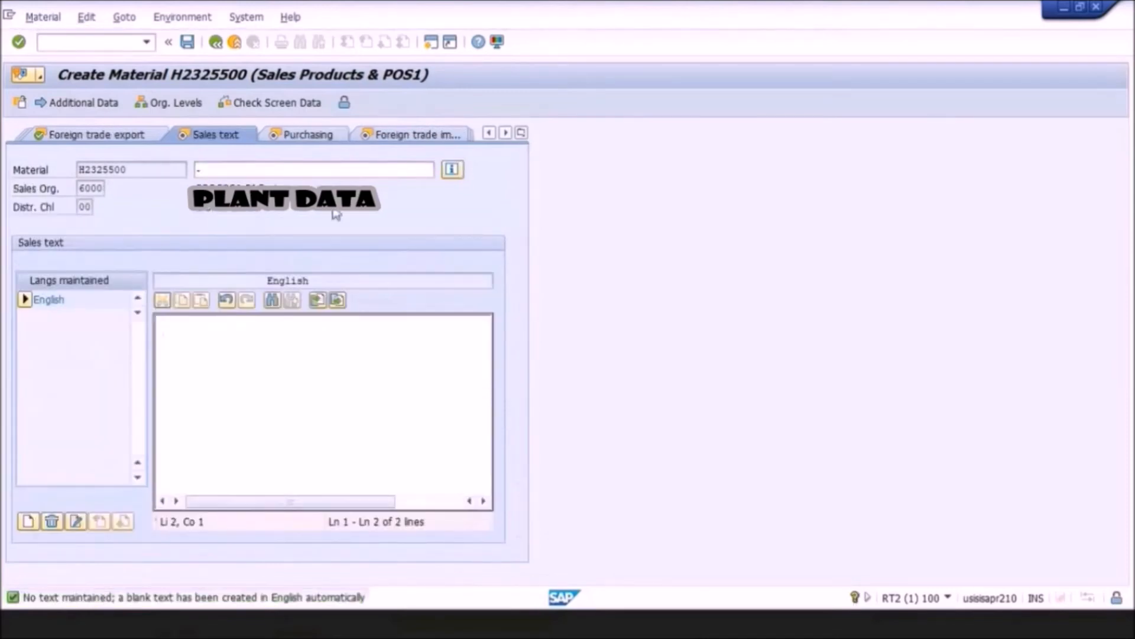
left_click(311, 142)
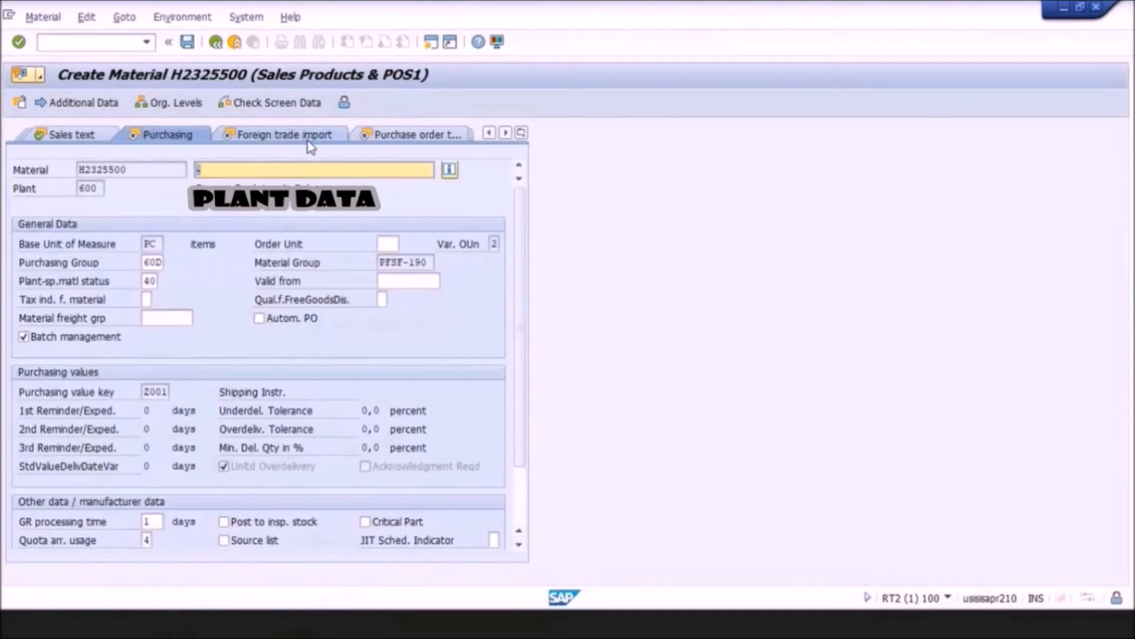
left_click(311, 142)
key("Return")
key("Return")
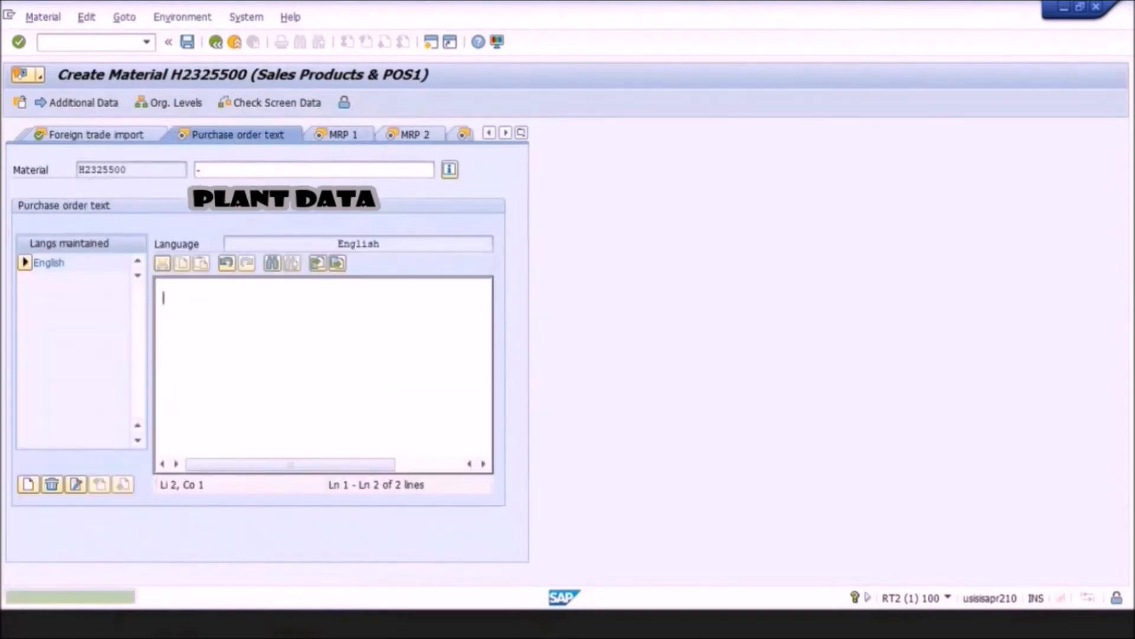
Accept the copied data from the purchase order text view through the MRP, work scheduling, storage, warehouse and quality management views.
left_click(318, 142)
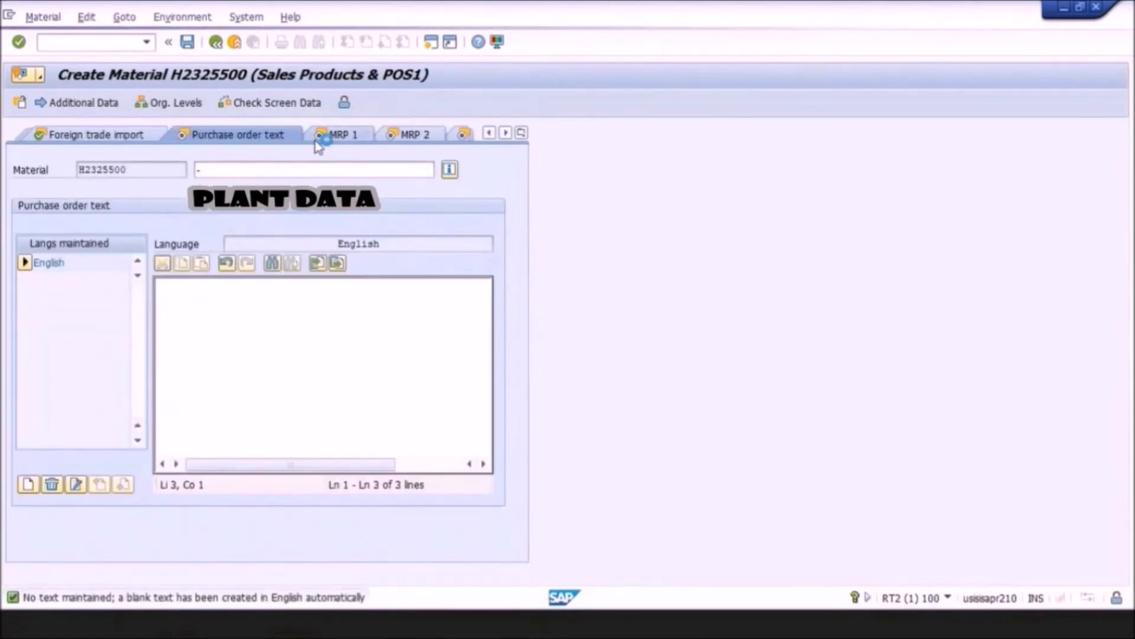
left_click(317, 142)
left_click(314, 141)
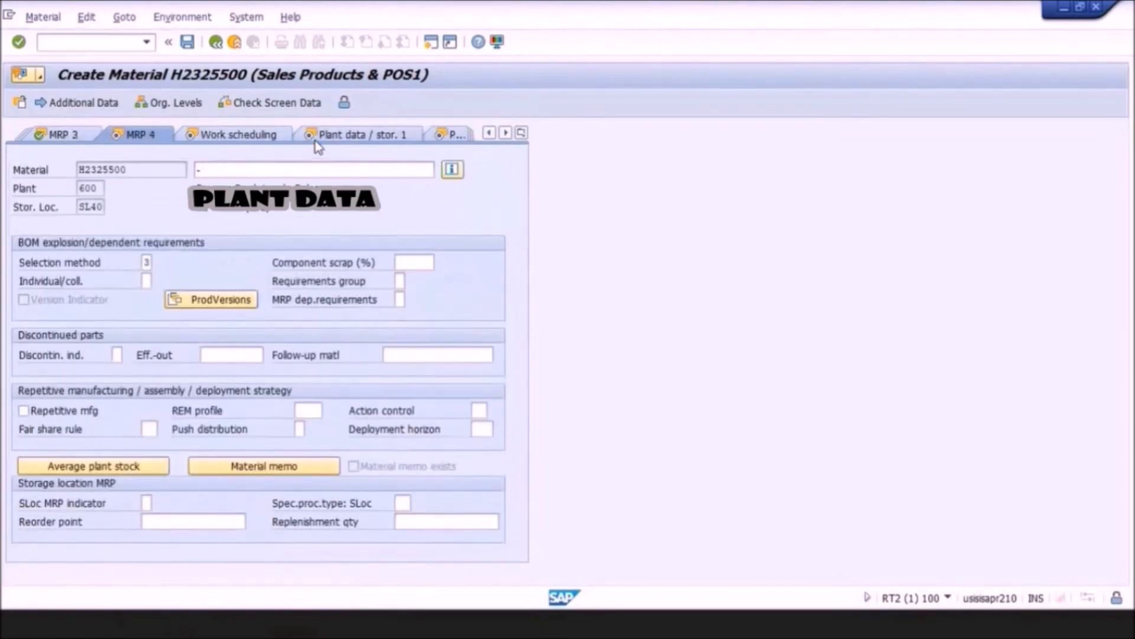
left_click(315, 141)
left_click(315, 141)
left_click(314, 140)
left_click(314, 141)
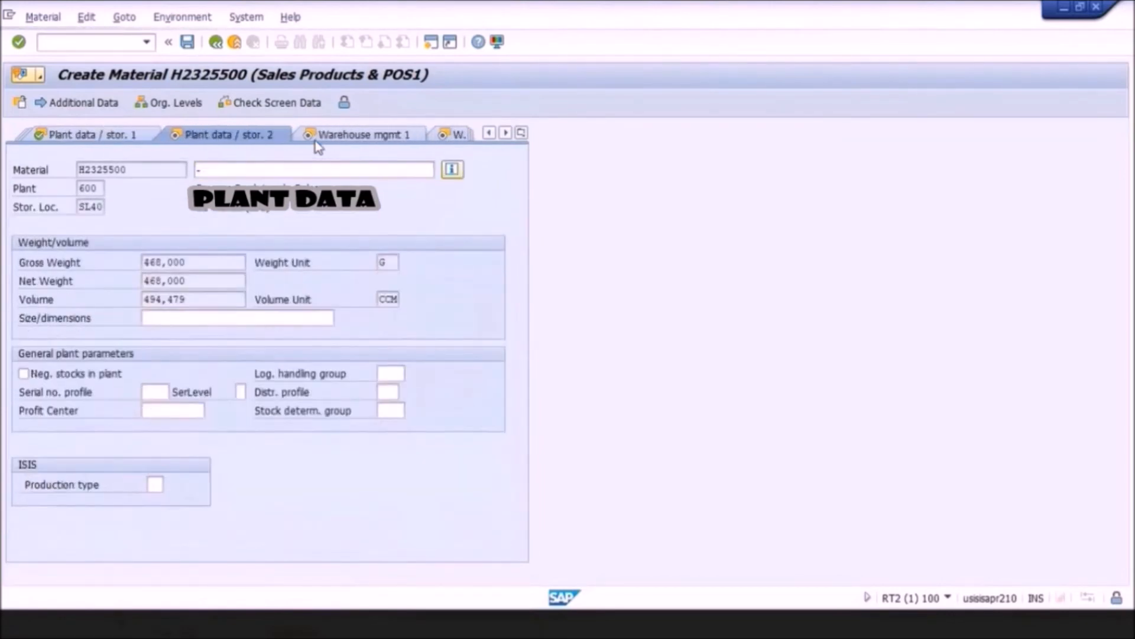
left_click(315, 141)
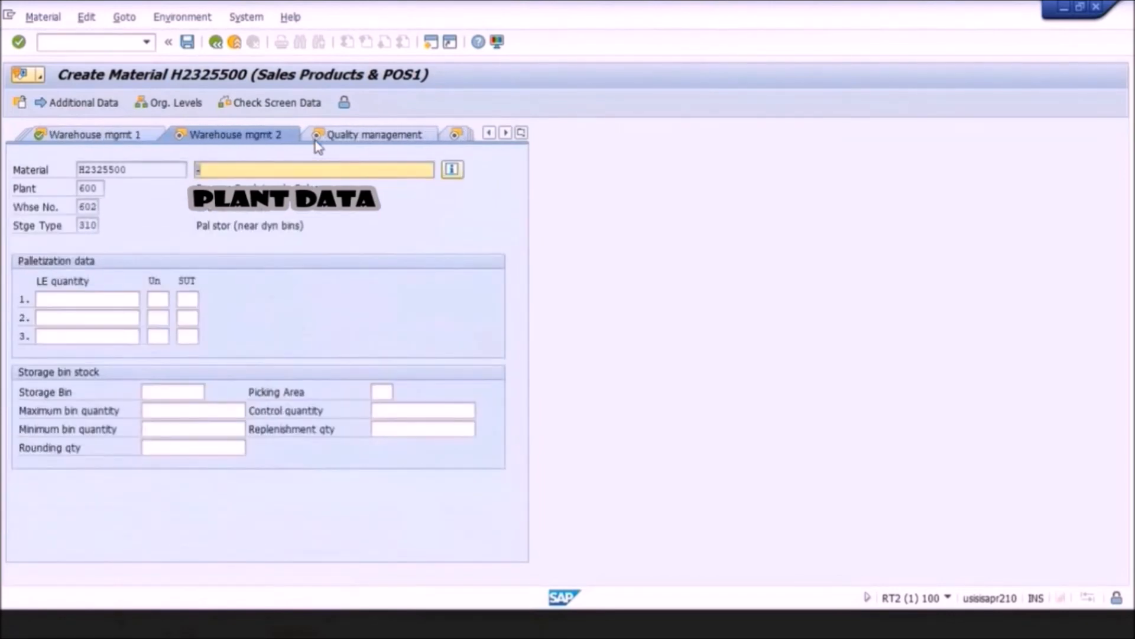
left_click(314, 141)
left_click(315, 141)
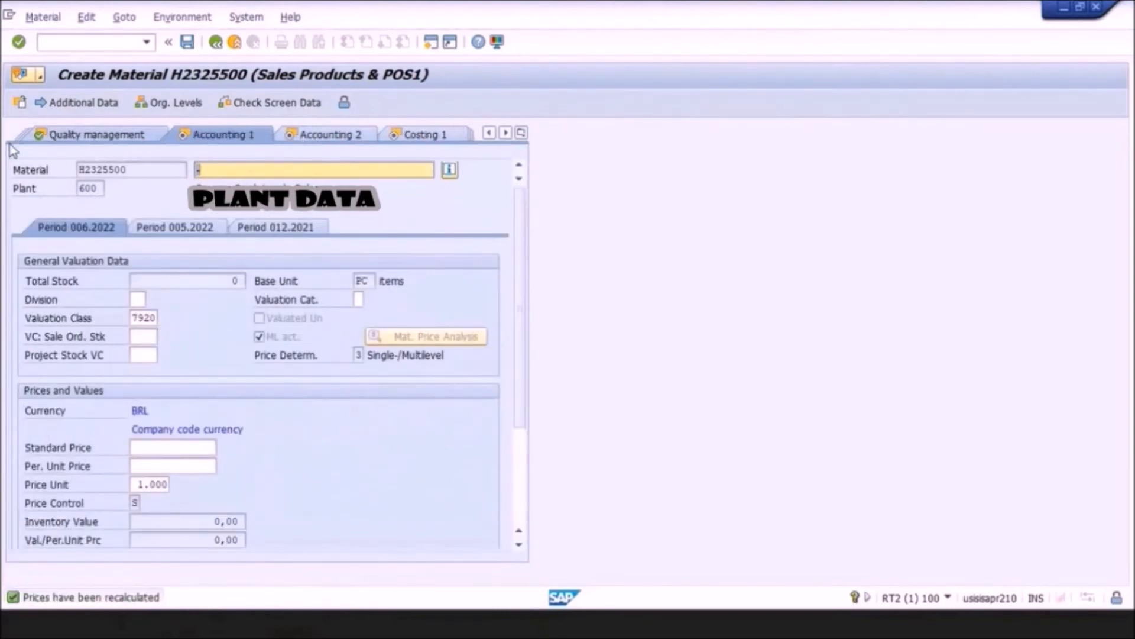
Accept the copied data in the accounting and costing views and save material H2325500.
key("Return")
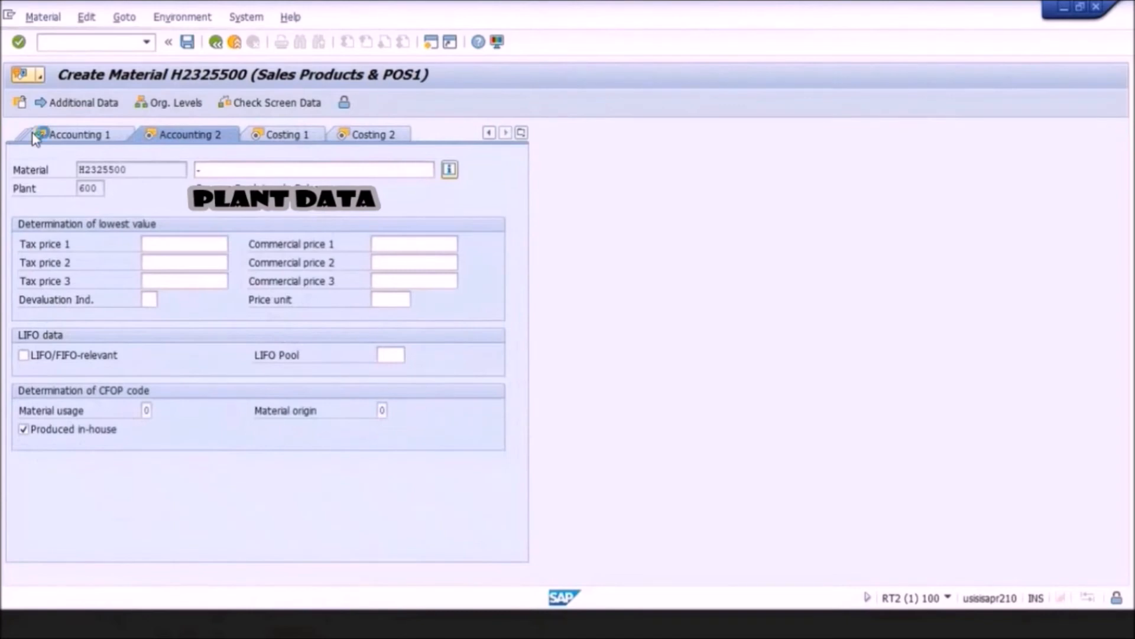
key("Return")
key("Return")
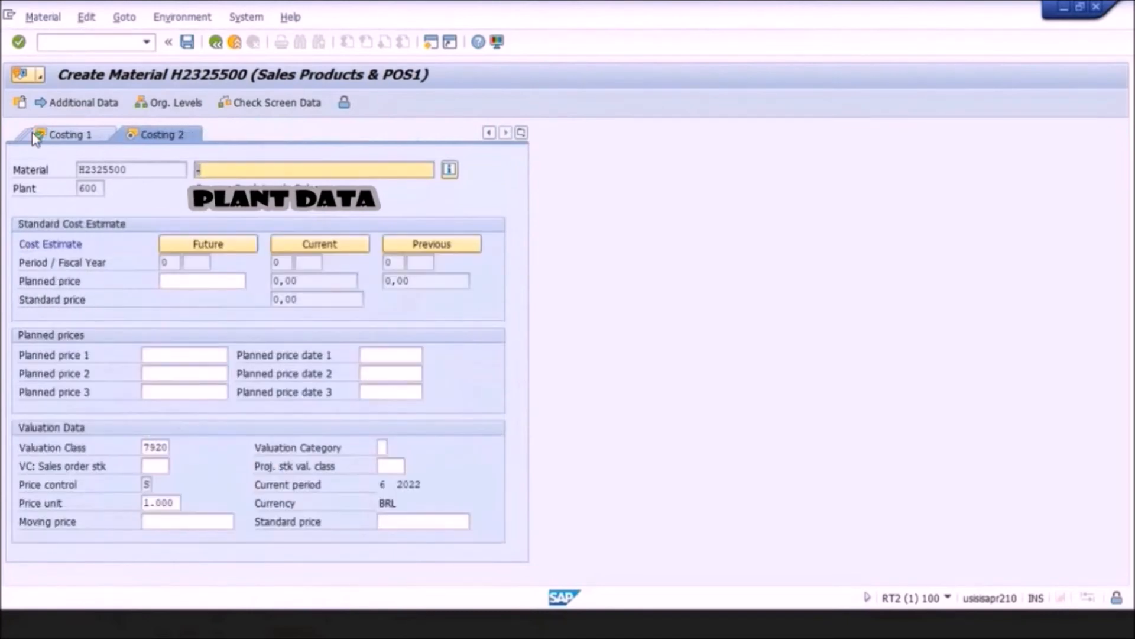
key("Return")
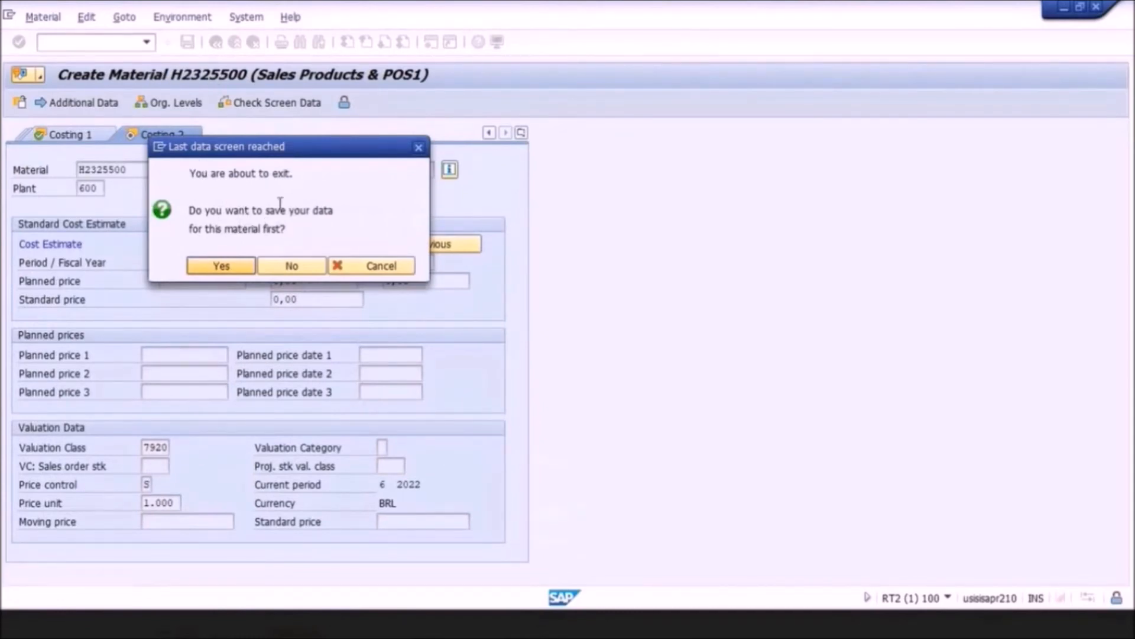
left_click(222, 266)
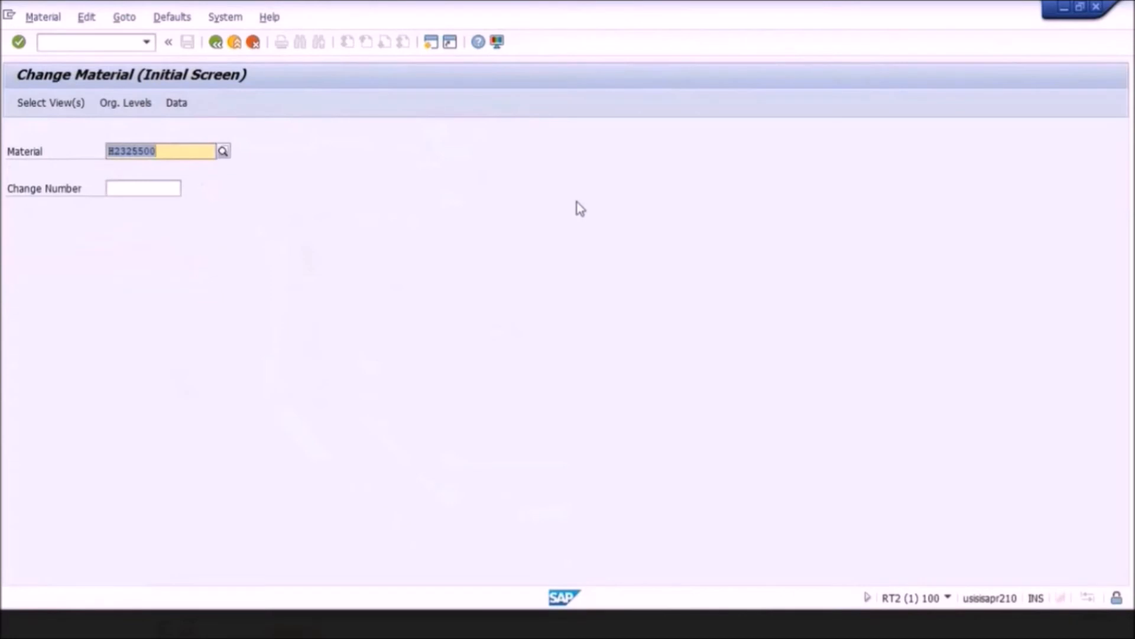
Open the view selection for changing material H2325500.
left_click(105, 43)
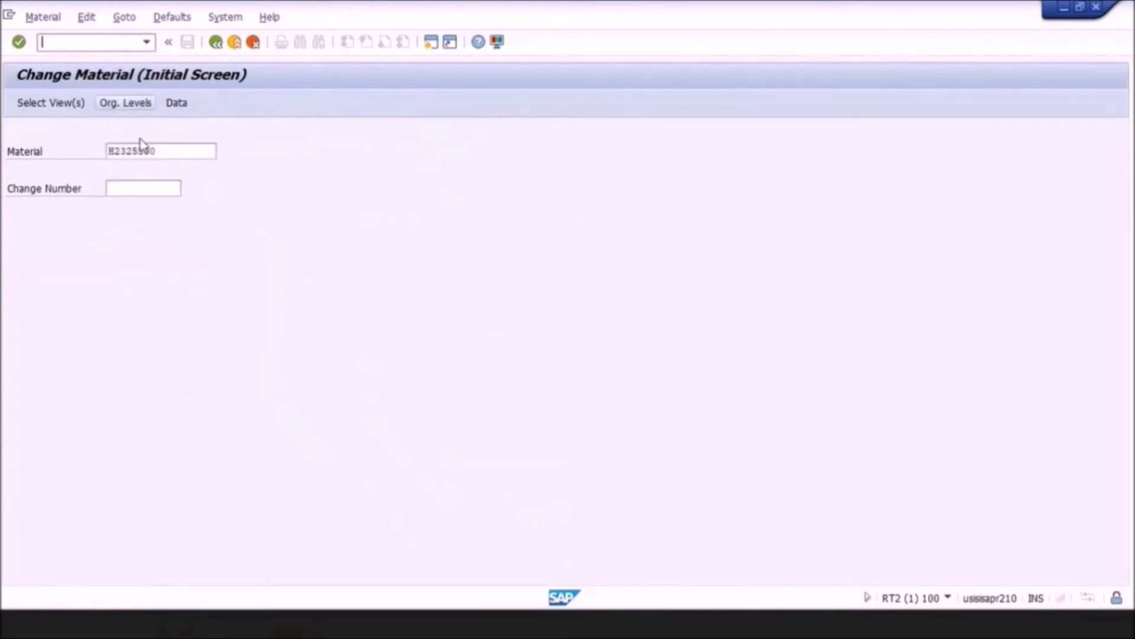
left_click(167, 155)
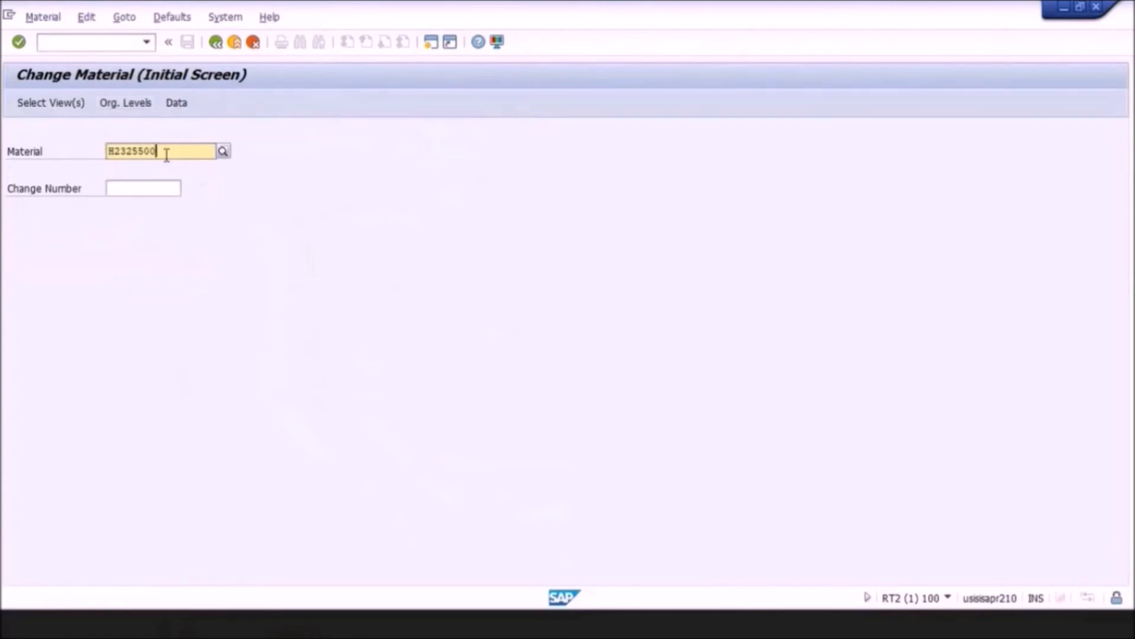
key("Return")
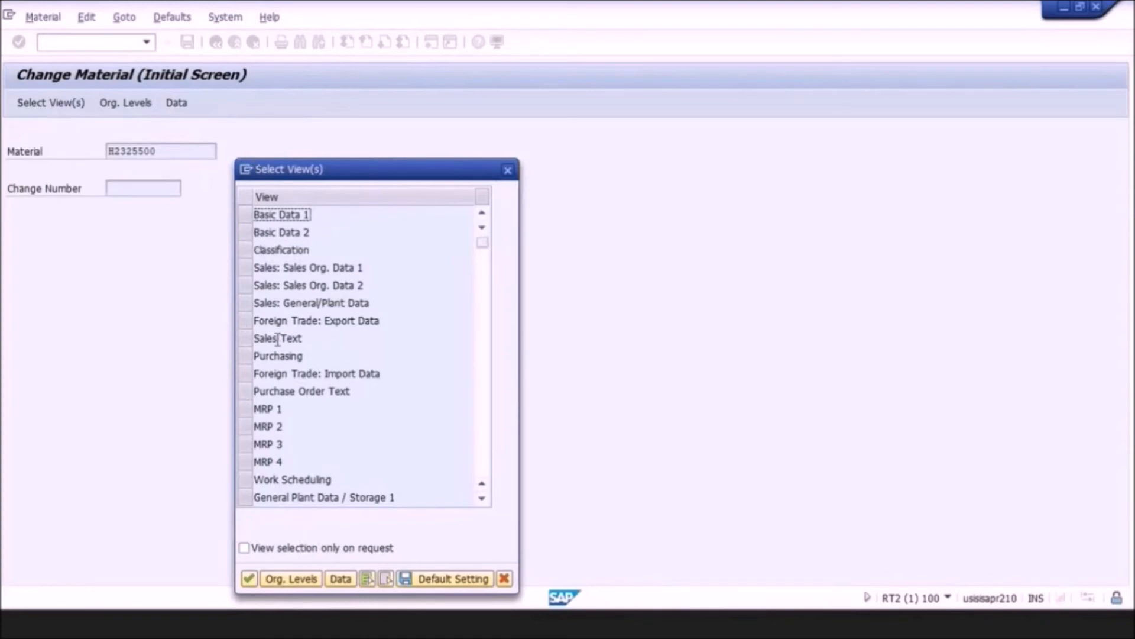
left_click(246, 217)
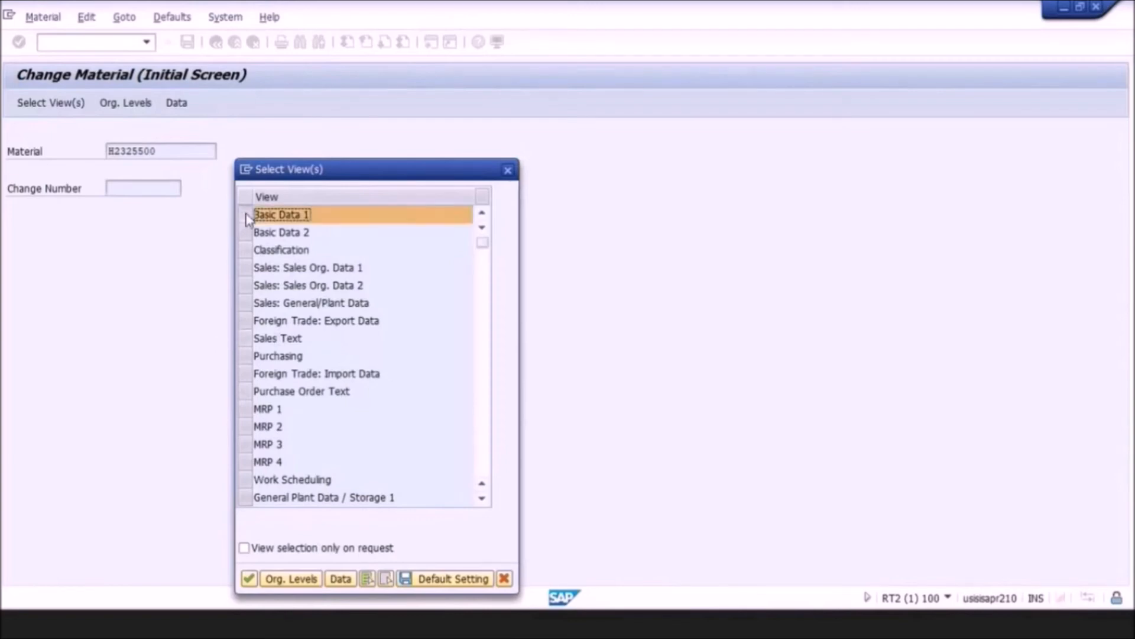
left_click(246, 233)
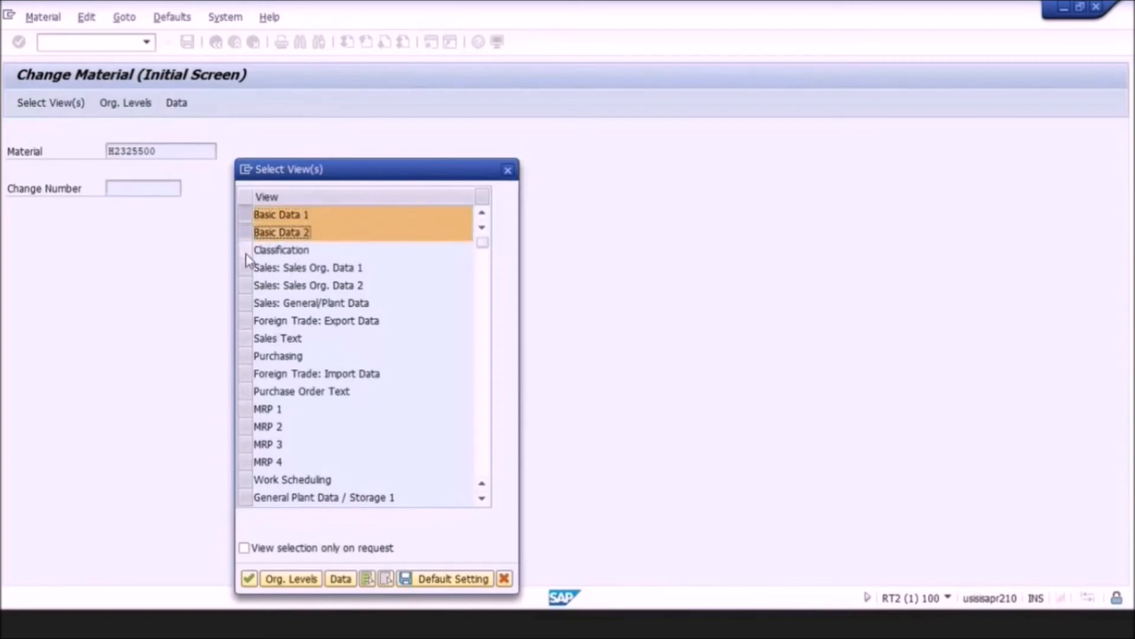
left_click(246, 251)
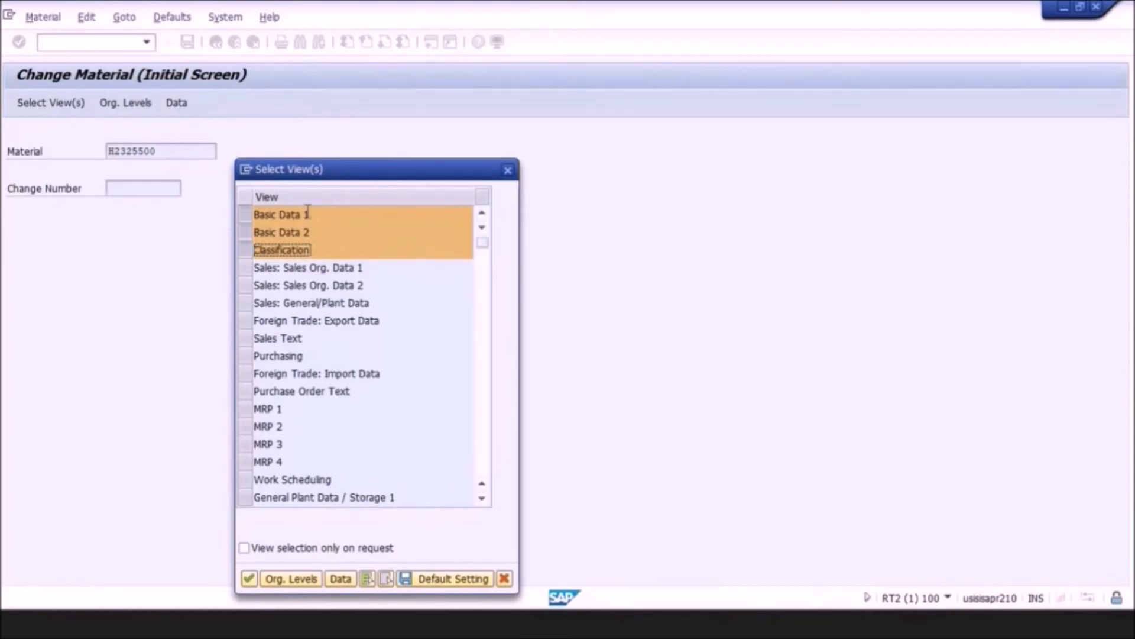
left_click(245, 215)
left_click(246, 237)
left_click(246, 250)
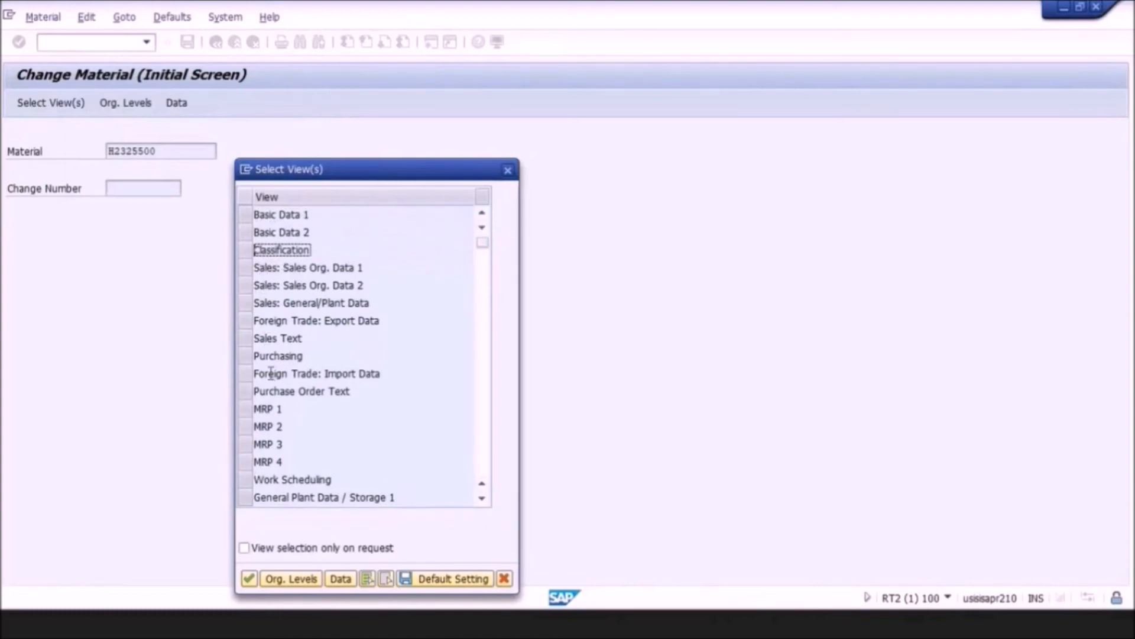
Select all views except Basic Data 1, Basic Data 2 and Classification, and continue to the organizational levels.
left_click_drag(246, 267, 246, 285)
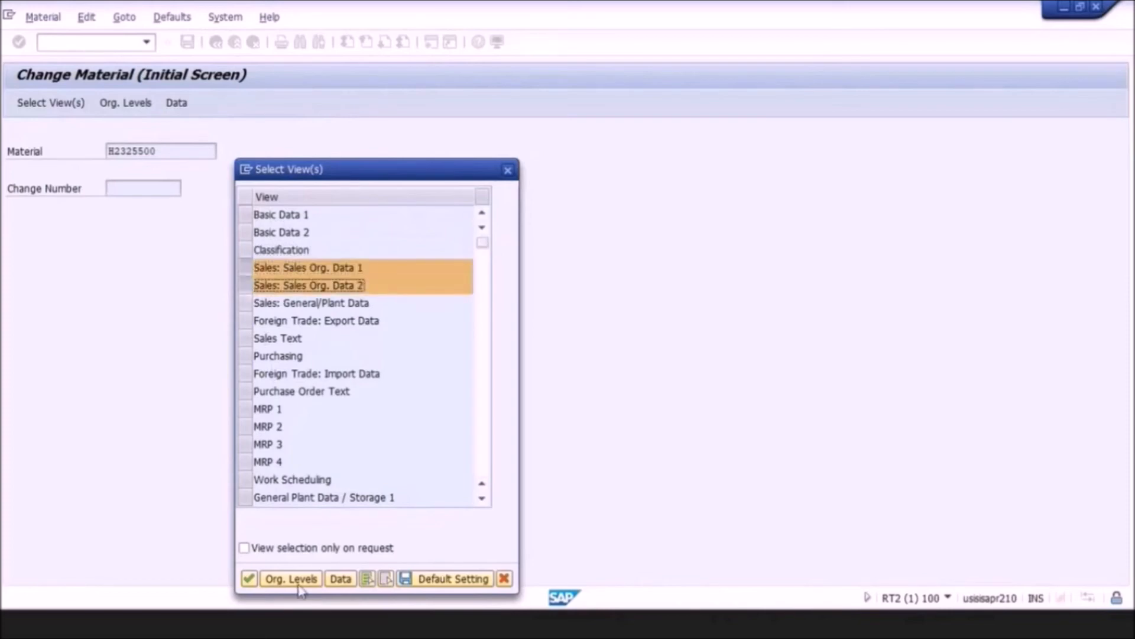
left_click(367, 580)
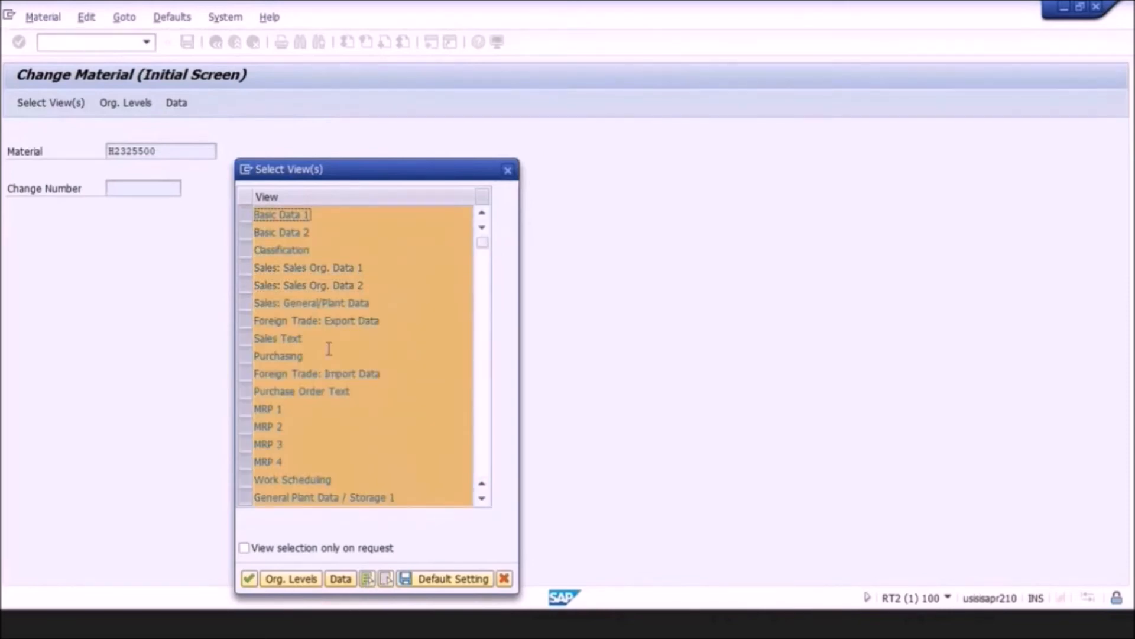
left_click_drag(245, 215, 245, 249)
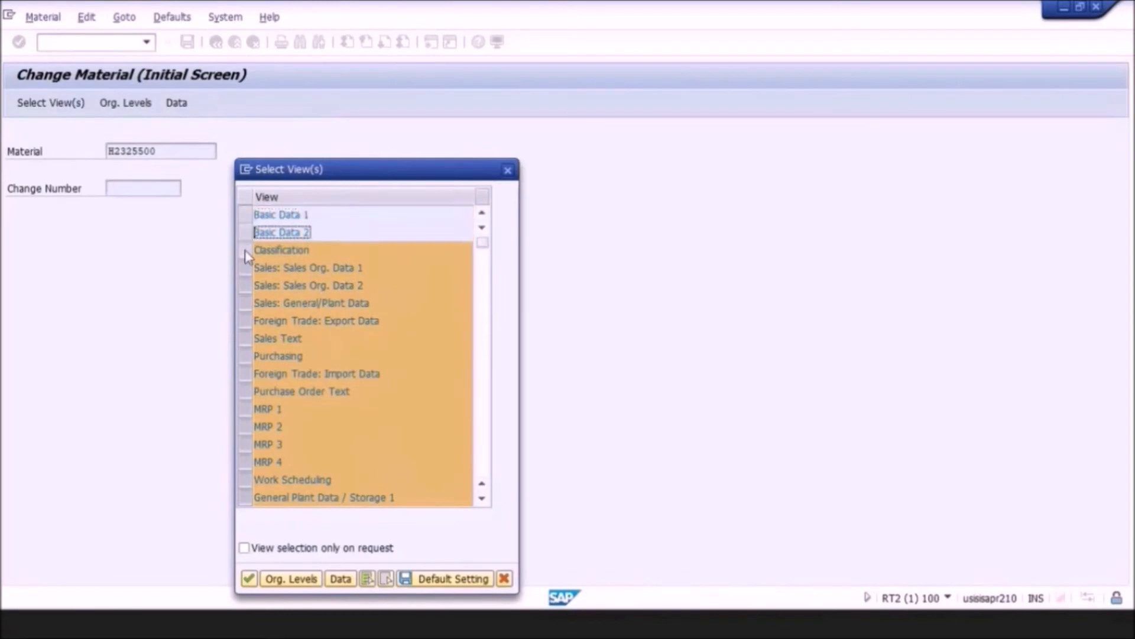
key("Return")
Leave all organizational levels empty, clearing the plant entry, and open the first sales organization view.
type("6")
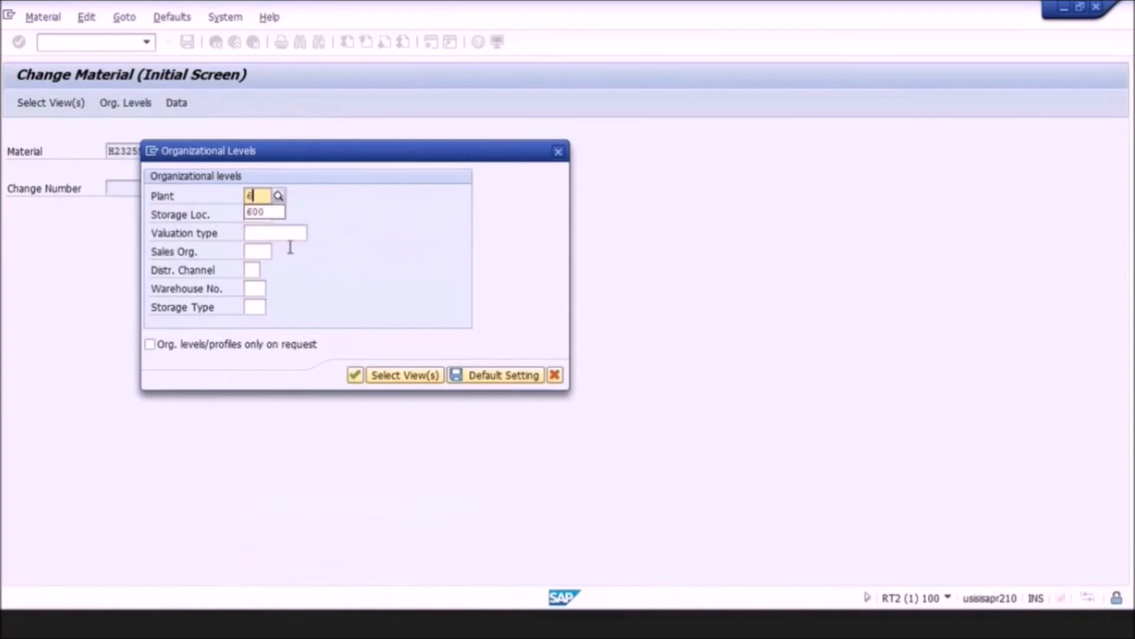
type("00")
key("Tab")
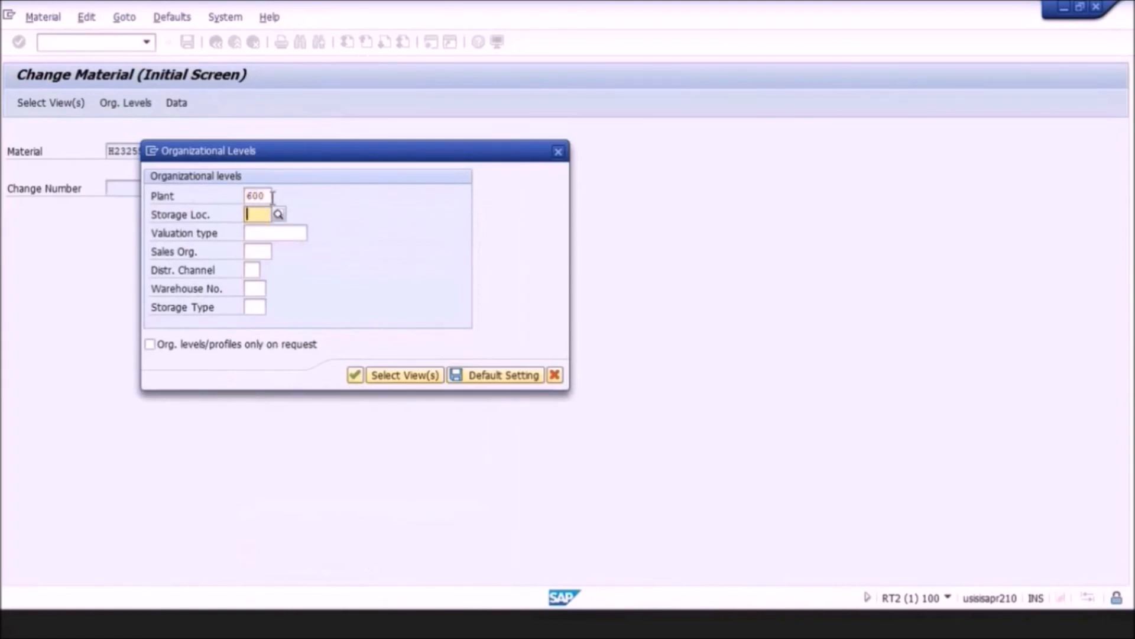
left_click_drag(272, 198, 138, 197)
key("BackSpace")
key("Return")
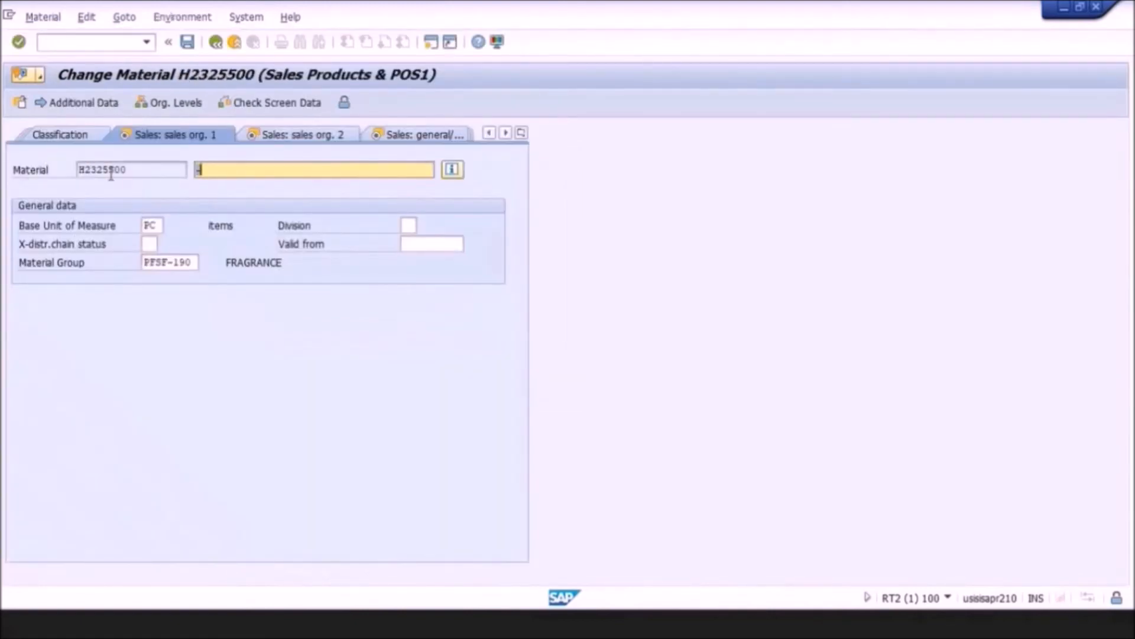
Reopen the organizational levels from the material and set the plant to 600.
double_click(135, 171)
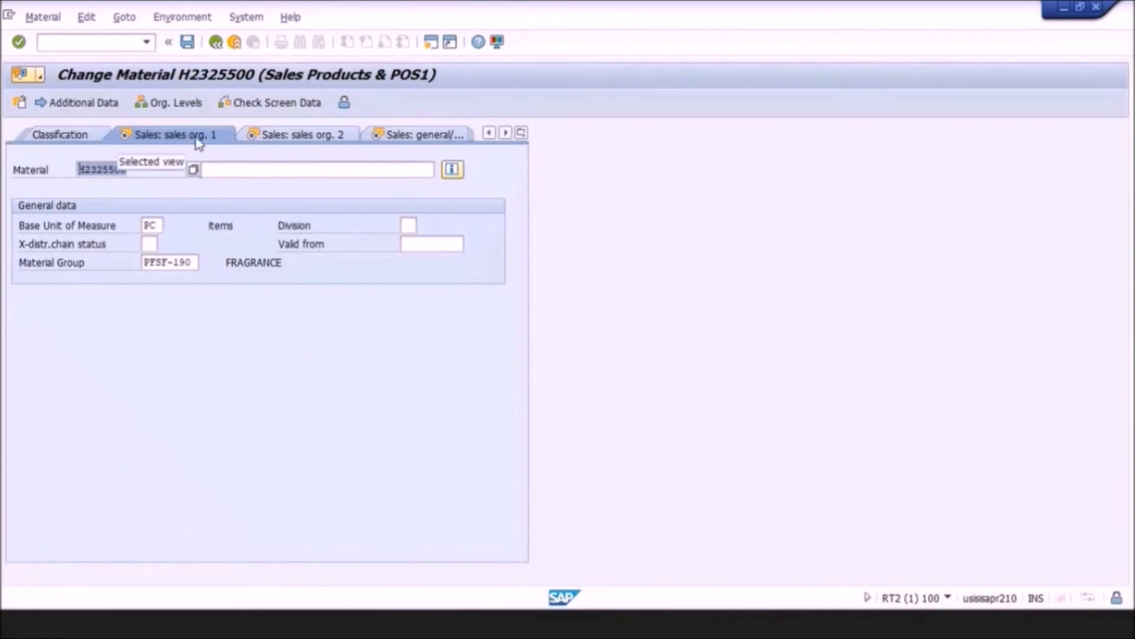
left_click(168, 104)
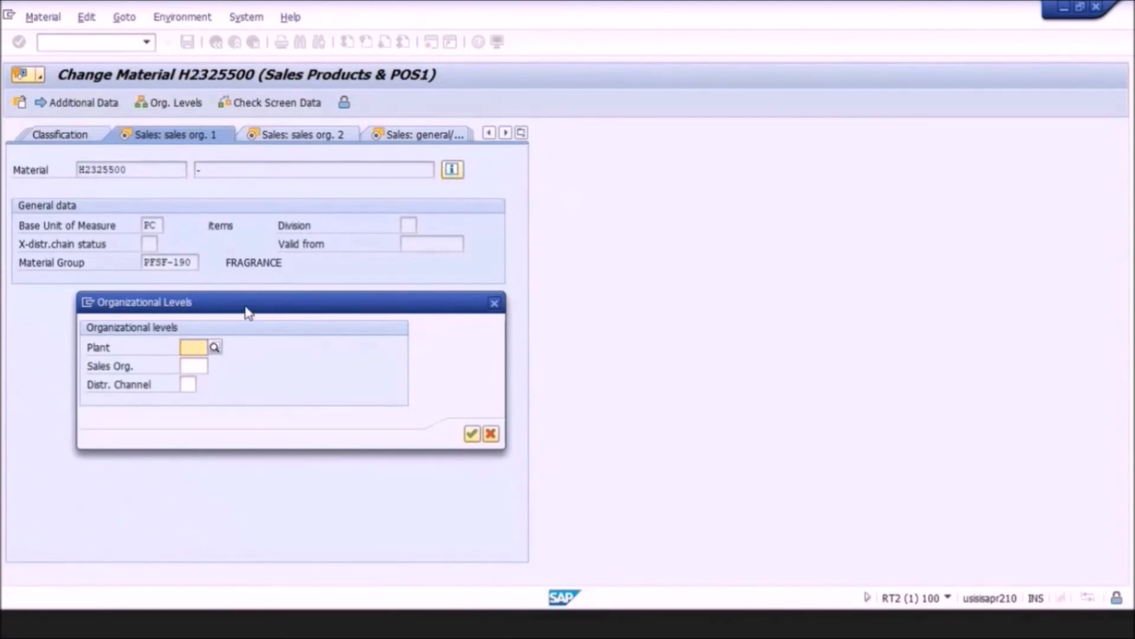
type("600")
key("Return")
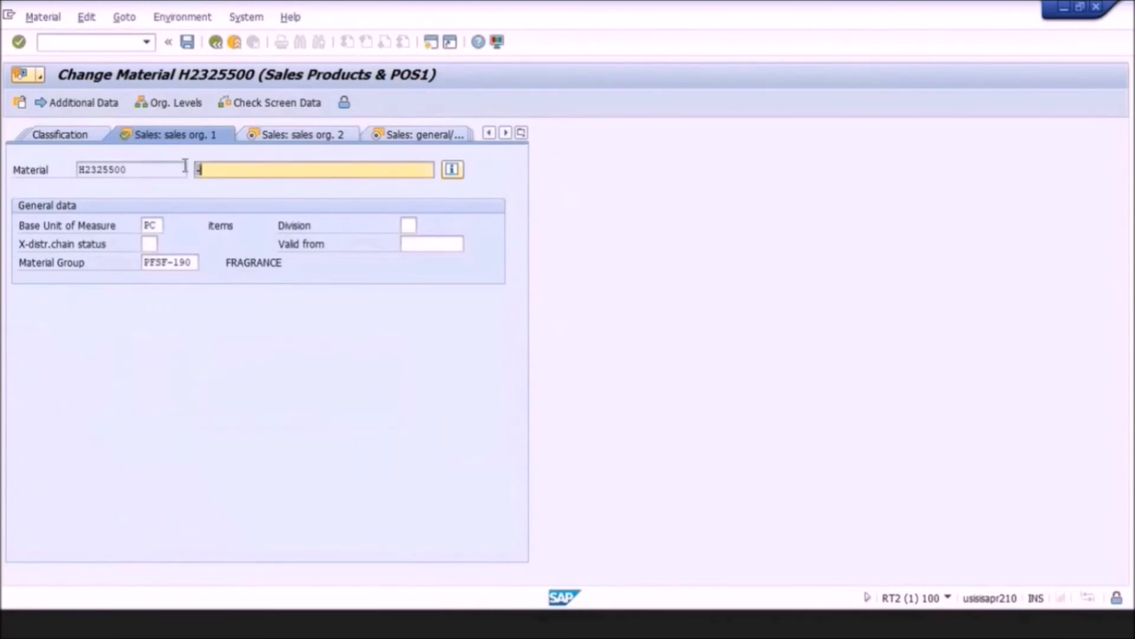
Set sales organization 5800 and distribution channel 00 as organizational levels and review the first sales organization view down to the quantity stipulations.
left_click(176, 102)
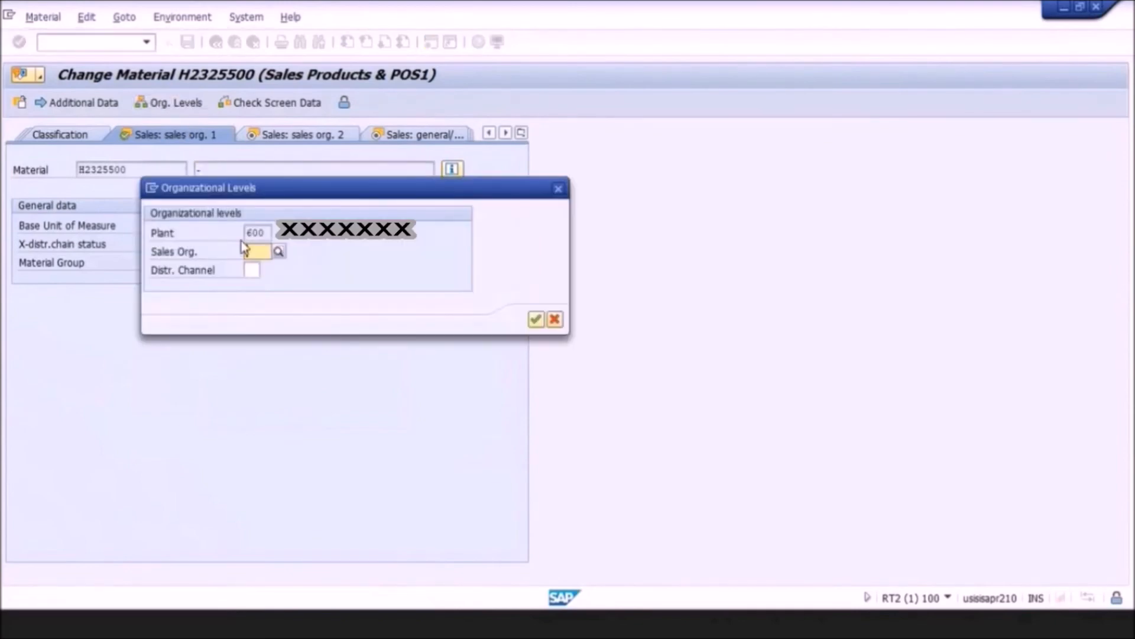
type("3800")
key("Tab")
type("00")
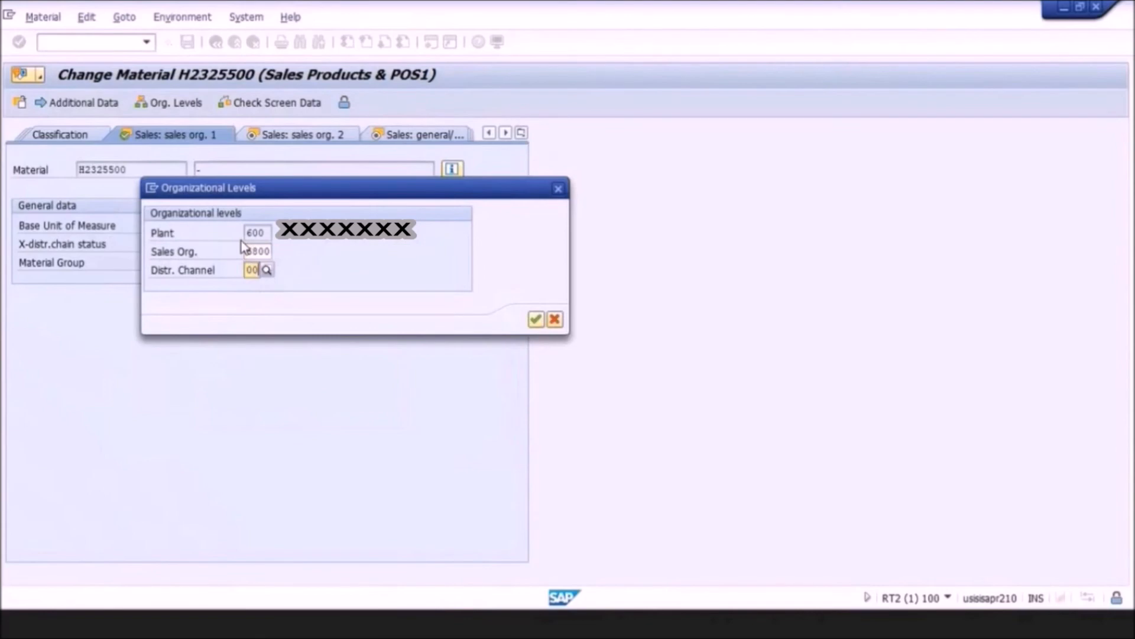
key("Return")
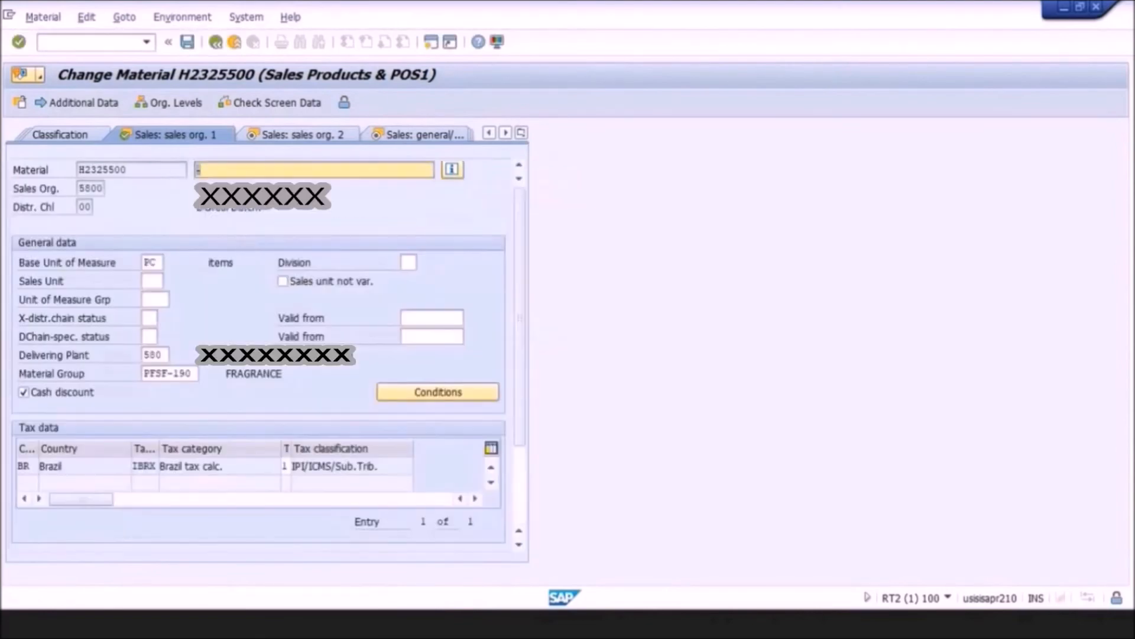
left_click_drag(517, 255, 534, 406)
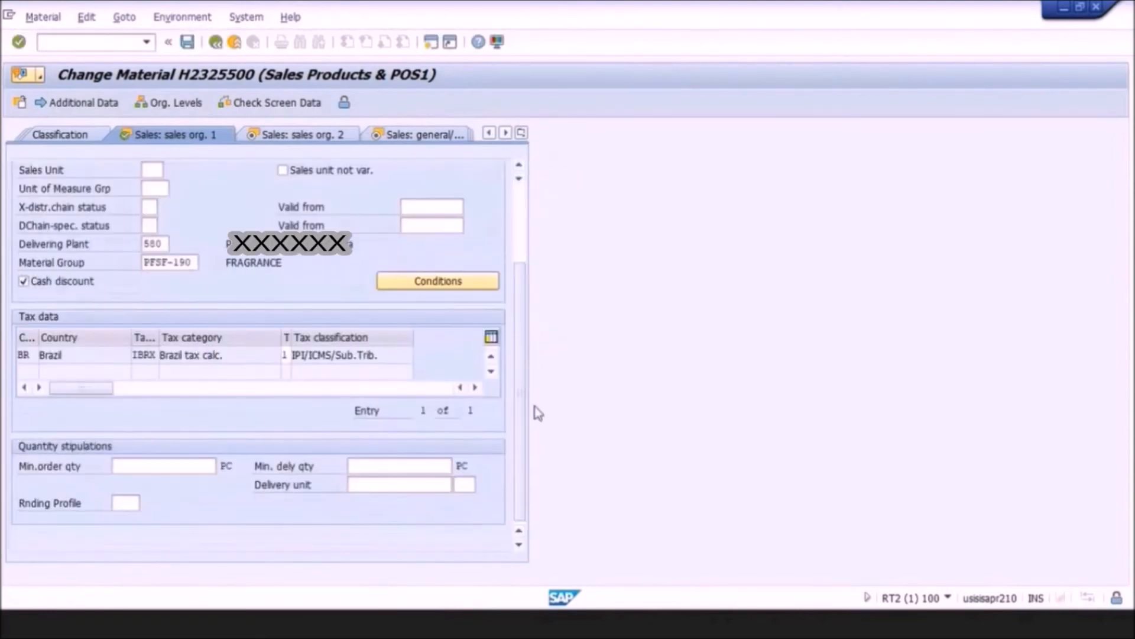
Switch to the first warehouse management view and check the material and plant it is maintained for.
left_click_drag(521, 349, 521, 195)
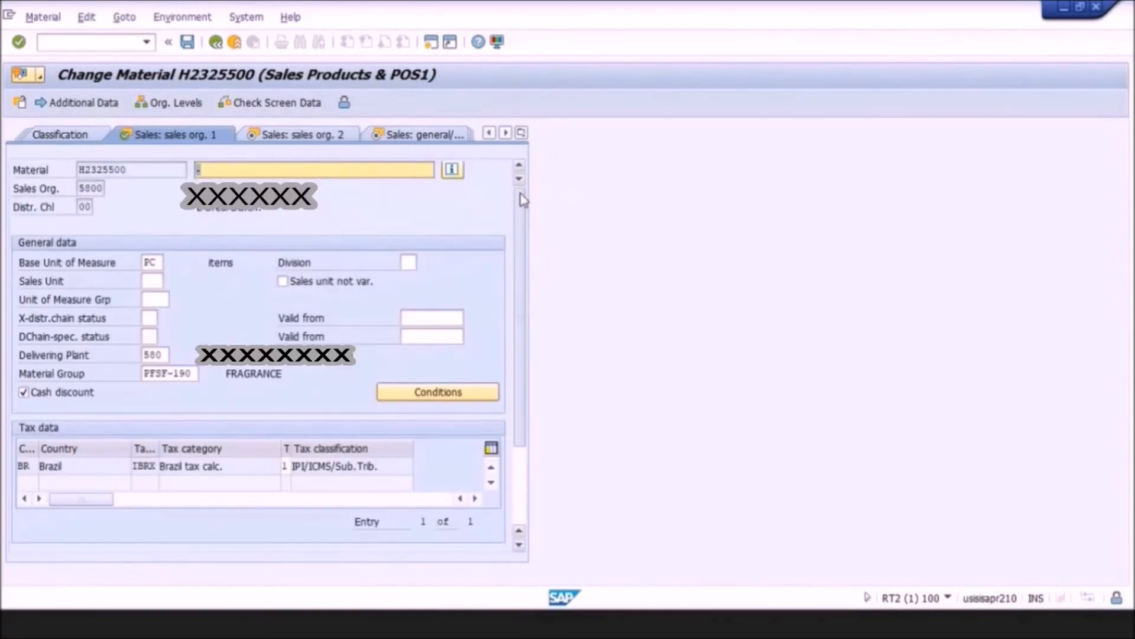
left_click(521, 133)
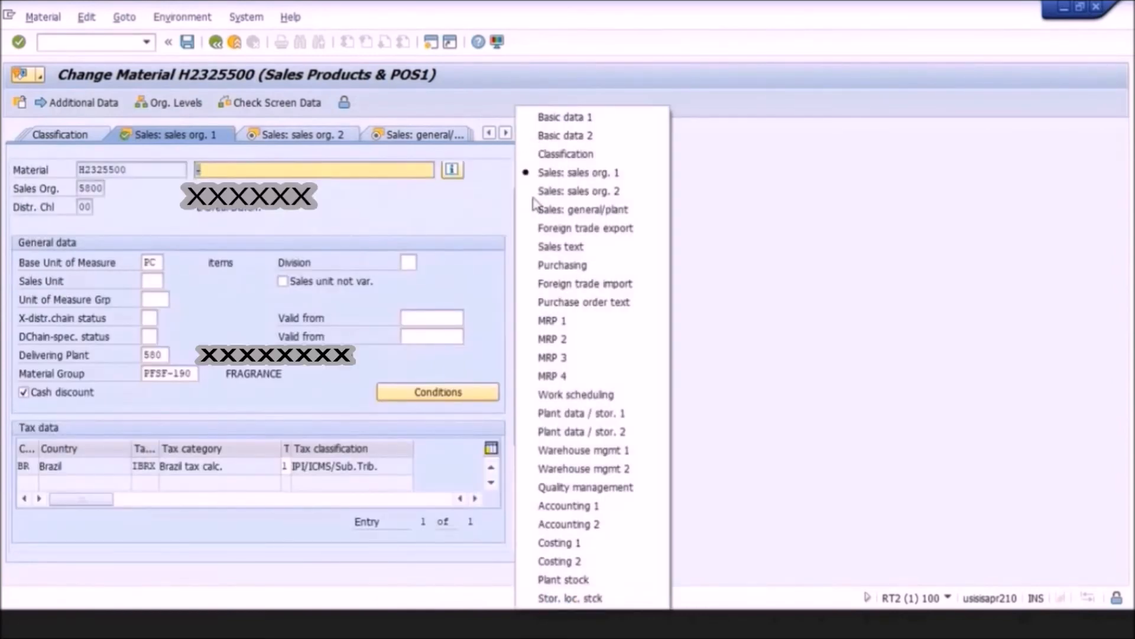
left_click(584, 453)
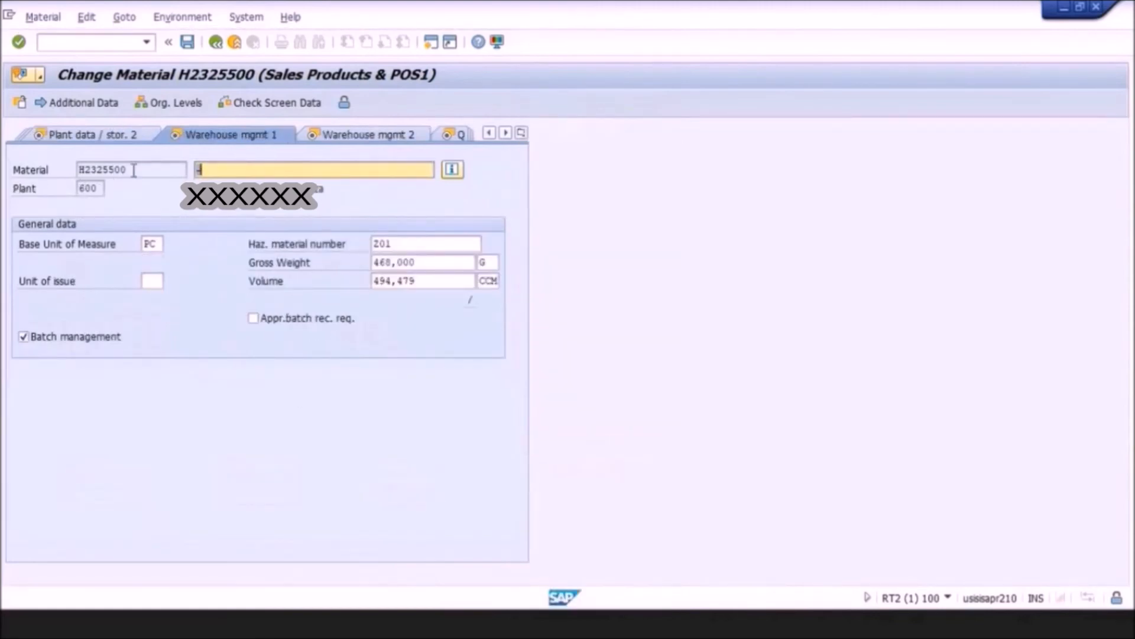
left_click_drag(137, 170, 23, 158)
left_click(80, 188)
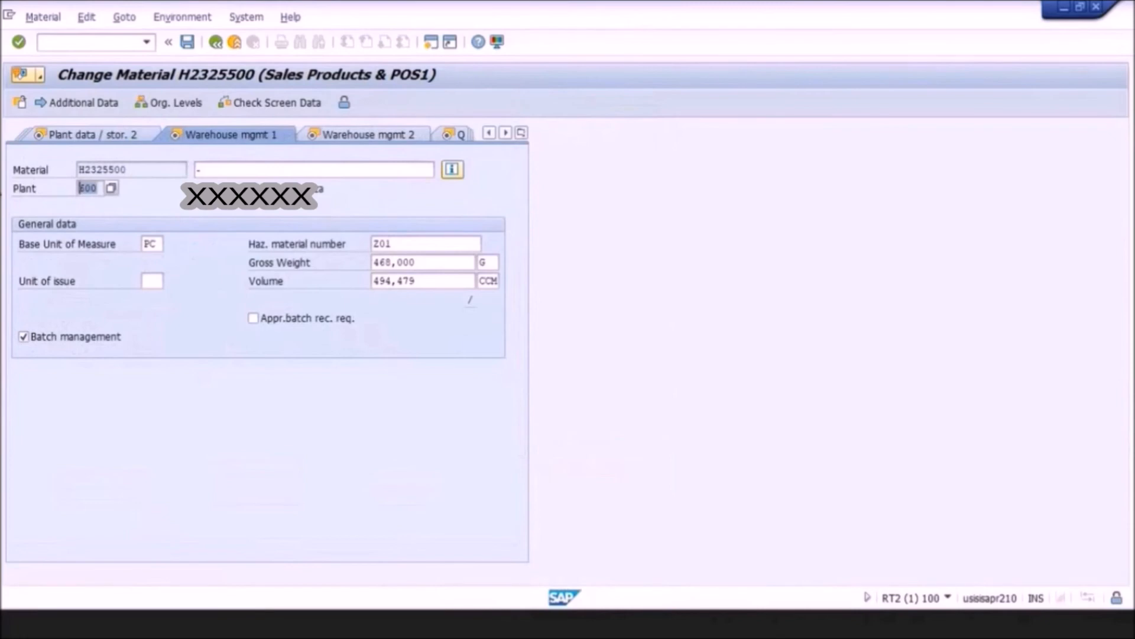
left_click_drag(125, 170, 80, 189)
Set warehouse number 602 and storage type 310 as organizational levels and review the first warehouse management view.
left_click(180, 107)
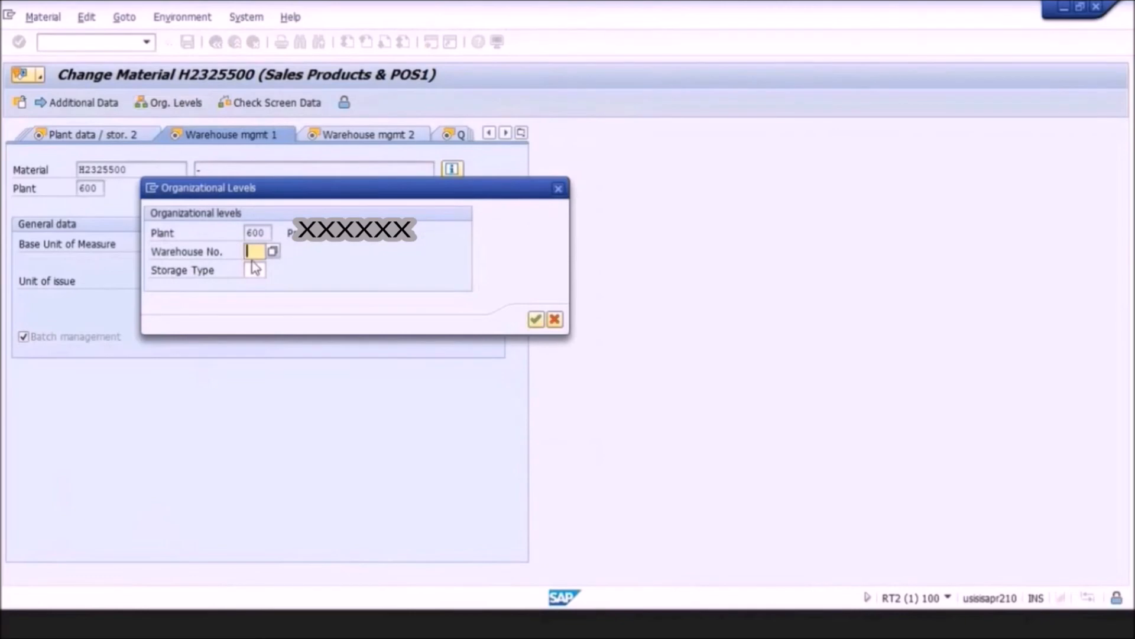
type("602")
left_click(252, 270)
type("310")
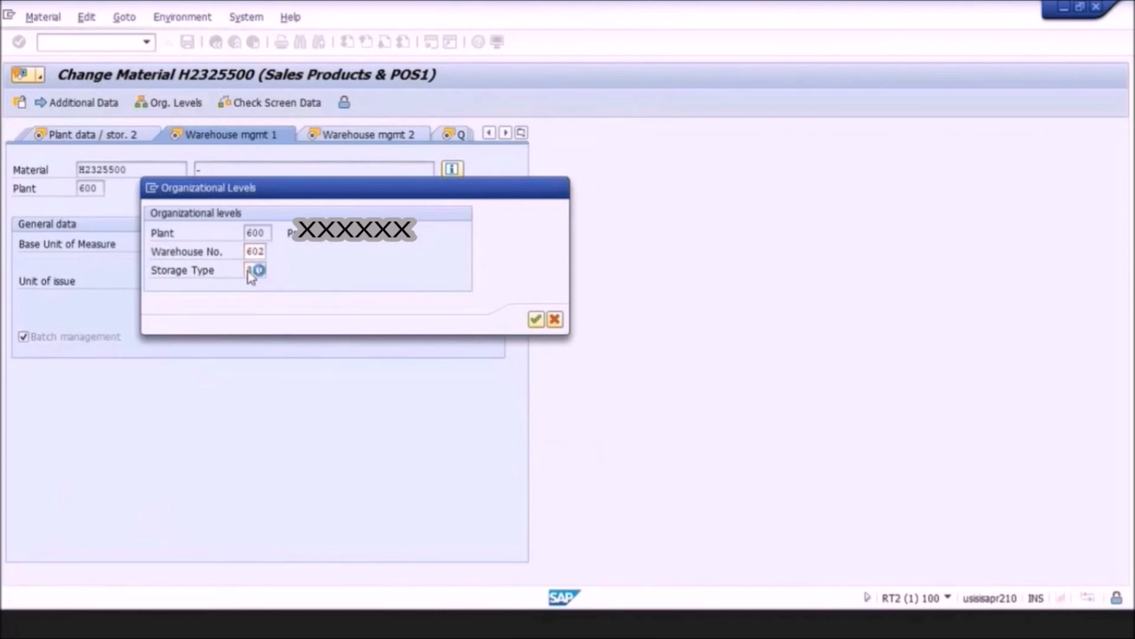
key("Return")
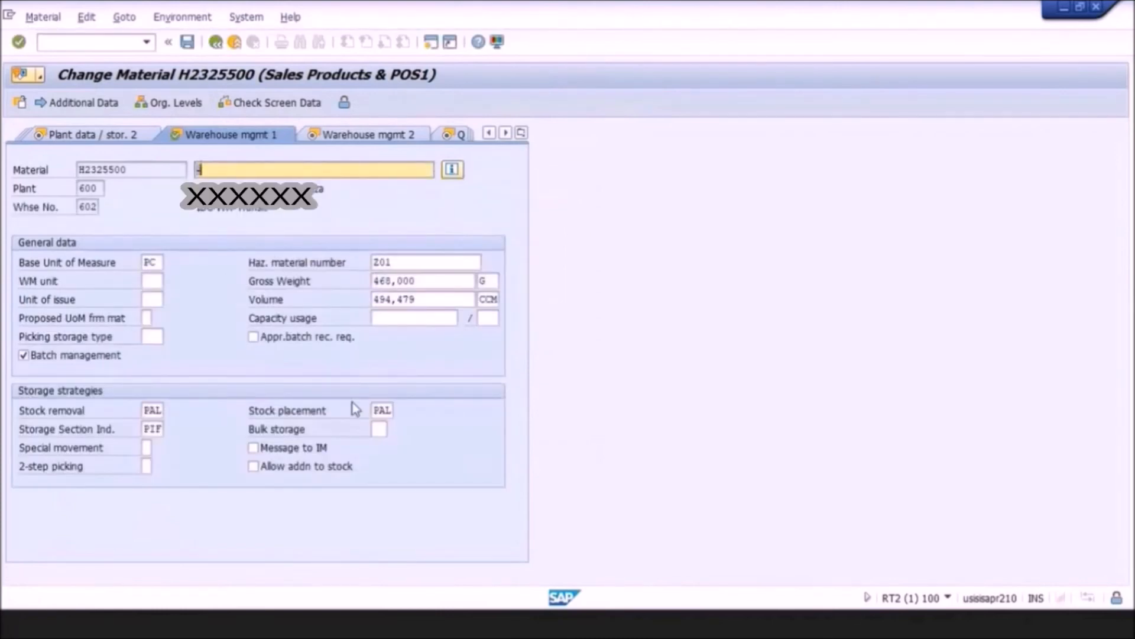
left_click(88, 206)
left_click(217, 213)
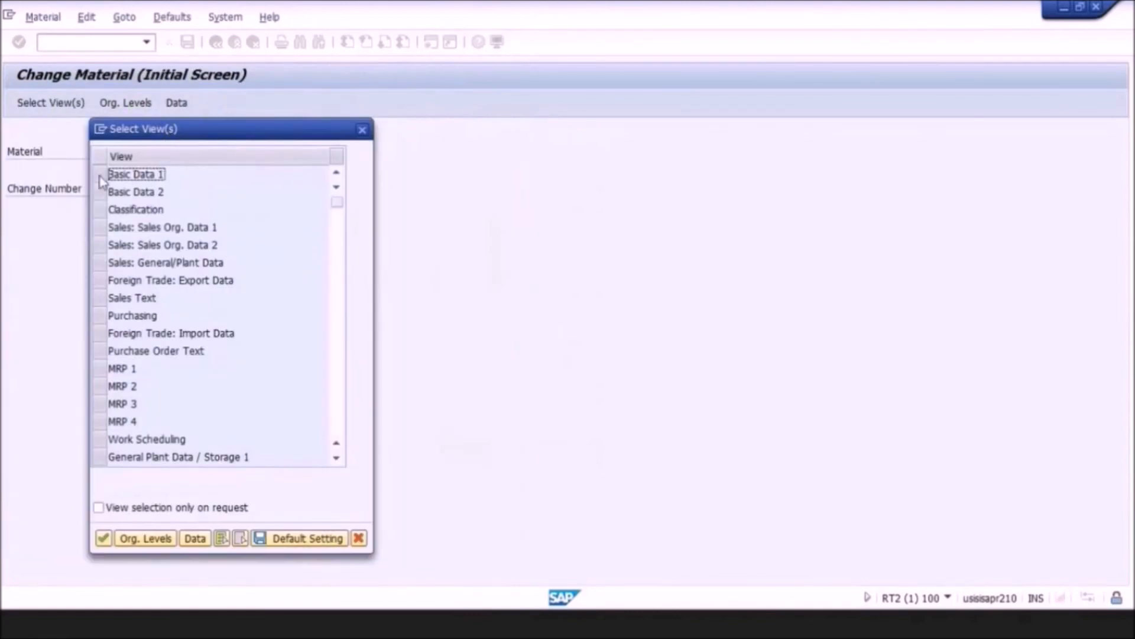
Mark the Basic Data 1, Basic Data 2 and Classification views in the view selection and unmark them again.
left_click(101, 175)
left_click(101, 192)
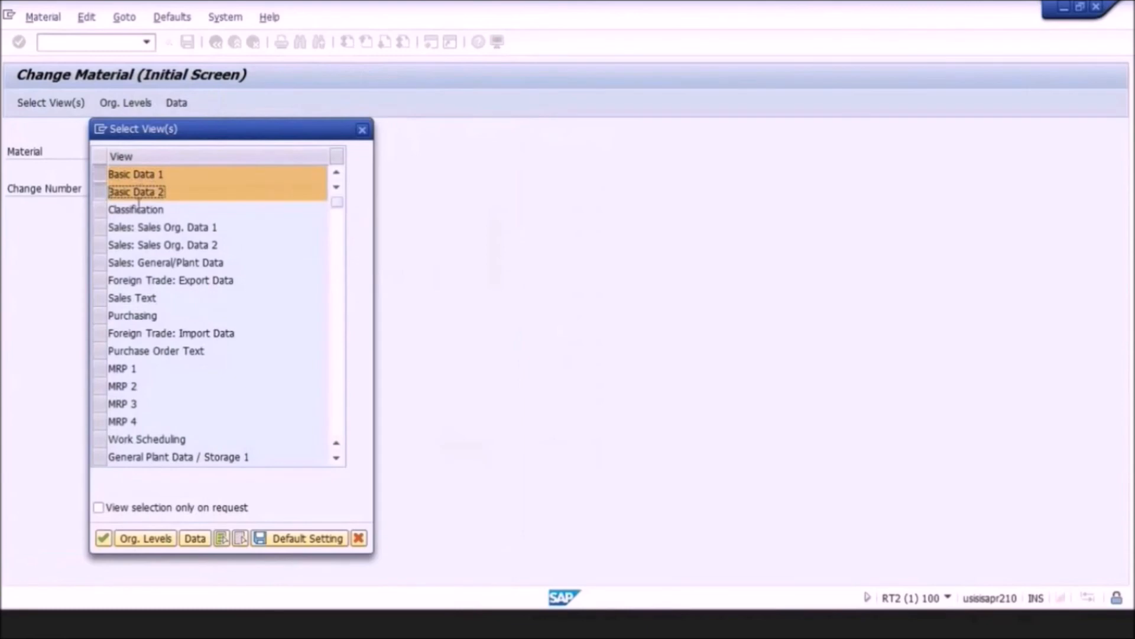
left_click(100, 210)
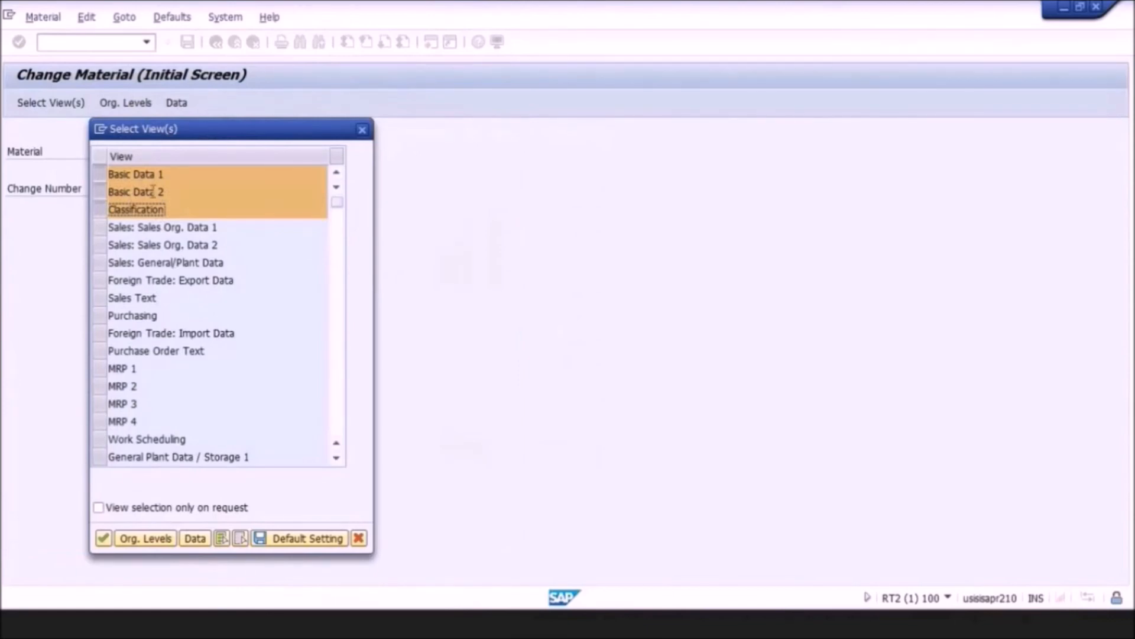
left_click(100, 210)
left_click(100, 192)
left_click(100, 175)
Mark both sales organization data views and Sales: General/Plant Data, and unmark all three.
left_click(100, 228)
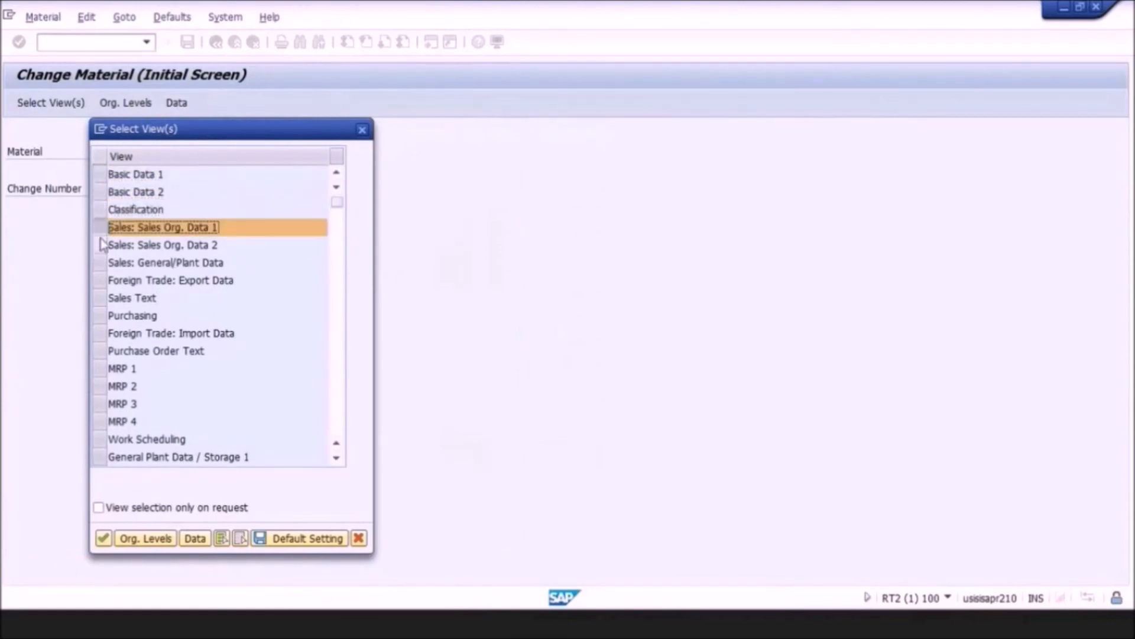
left_click(100, 245)
left_click(100, 263)
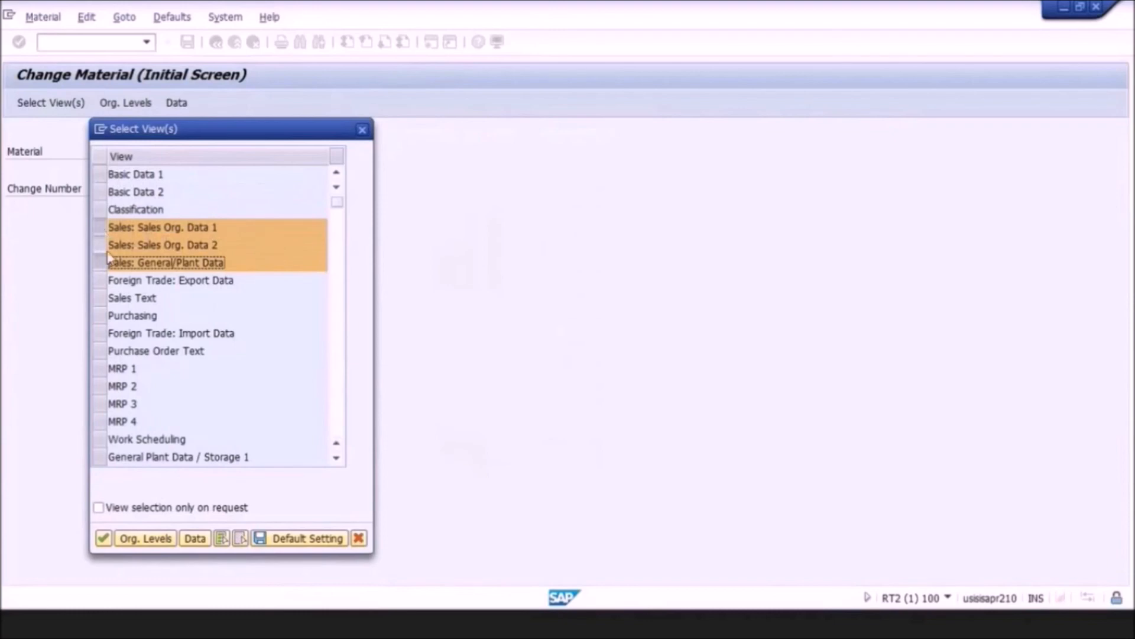
left_click(100, 227)
left_click(100, 245)
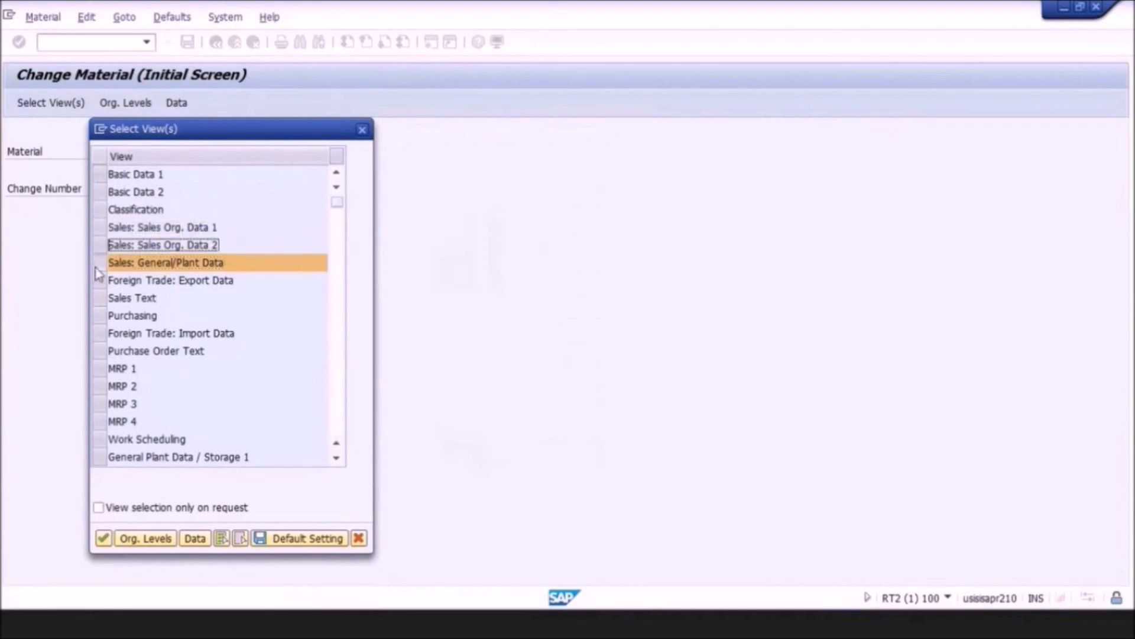
left_click(99, 263)
Mark the foreign trade export and import data views, unmark both, and point out the Purchasing view.
left_click(100, 281)
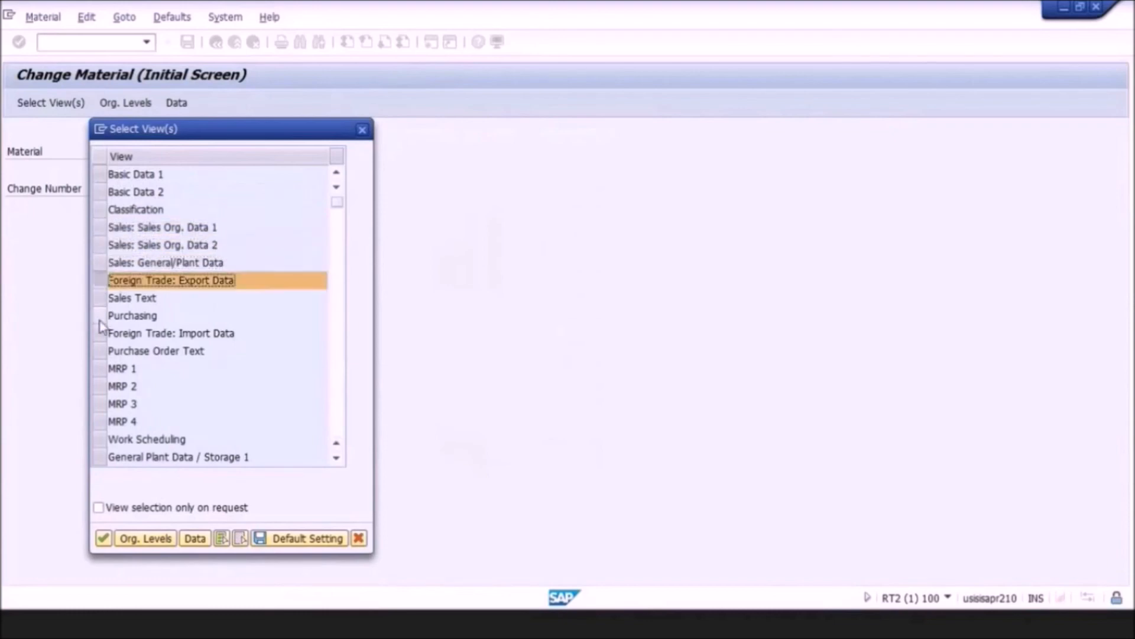
left_click(100, 333)
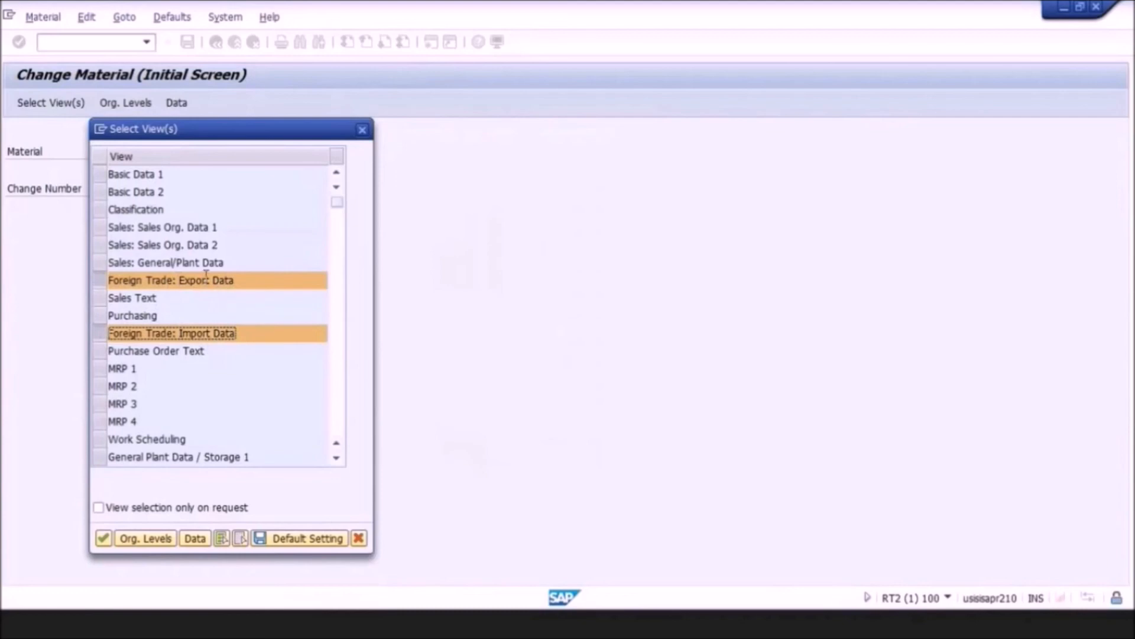
left_click(99, 281)
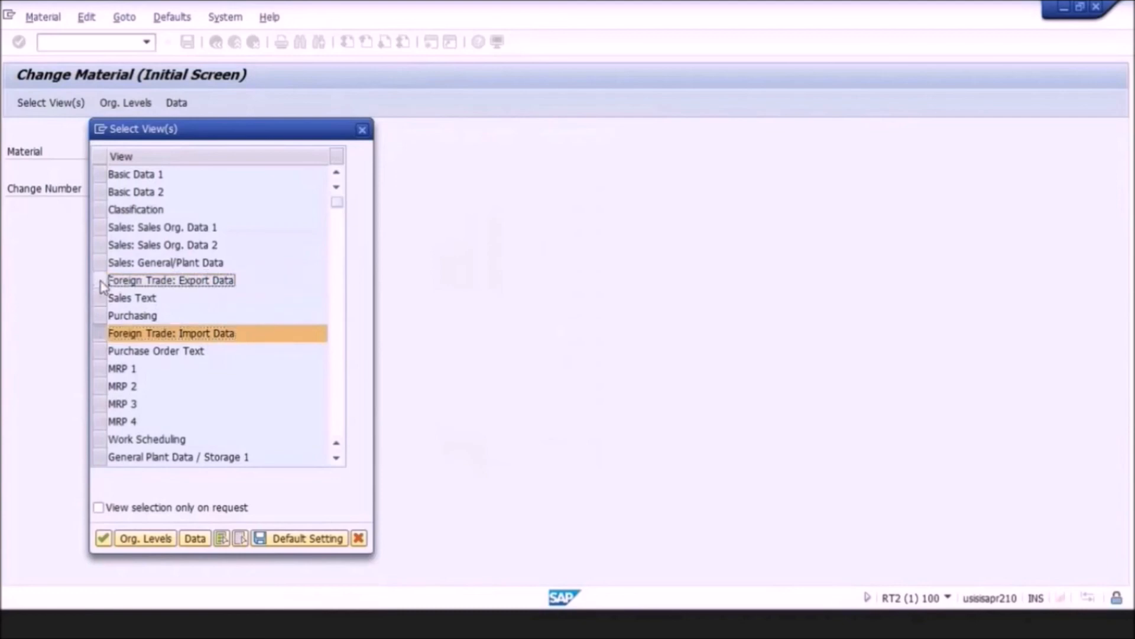
left_click(95, 333)
left_click(99, 315)
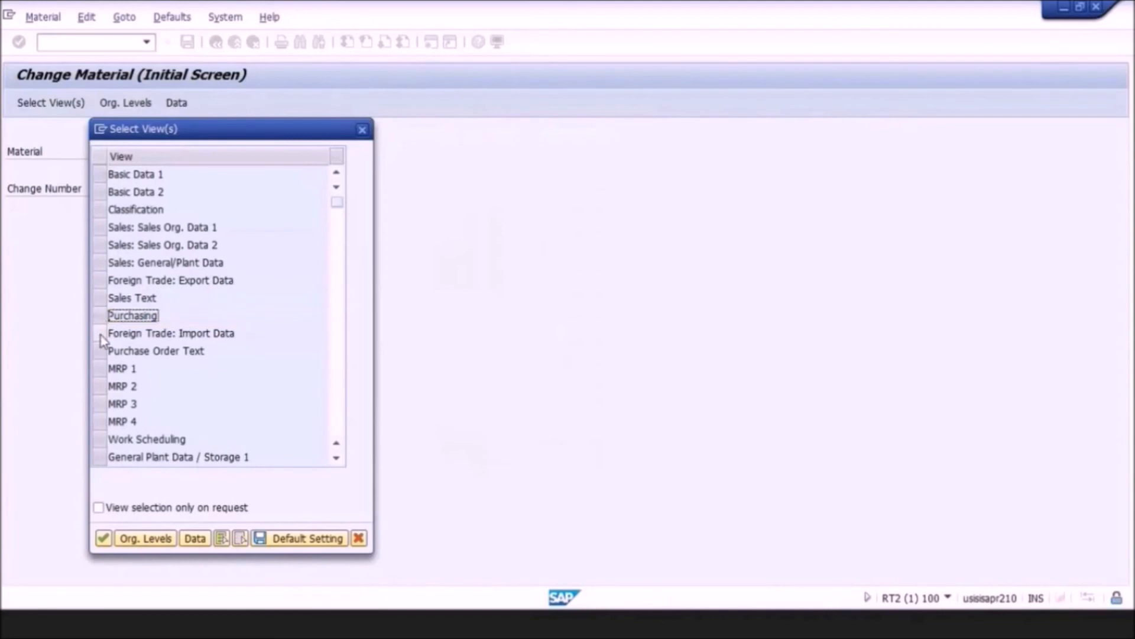
Mark the MRP 1, MRP 2, MRP 3 and MRP 4 views and unmark all four.
left_click(100, 368)
left_click(100, 386)
left_click(99, 404)
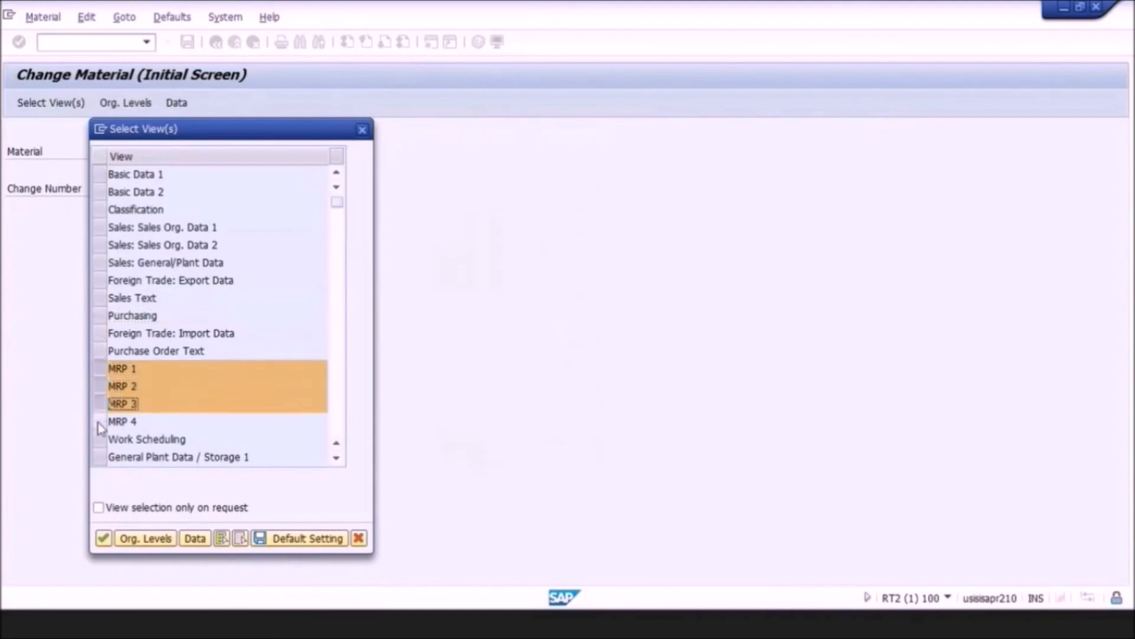
left_click(100, 421)
scroll(178, 365, "down", 1)
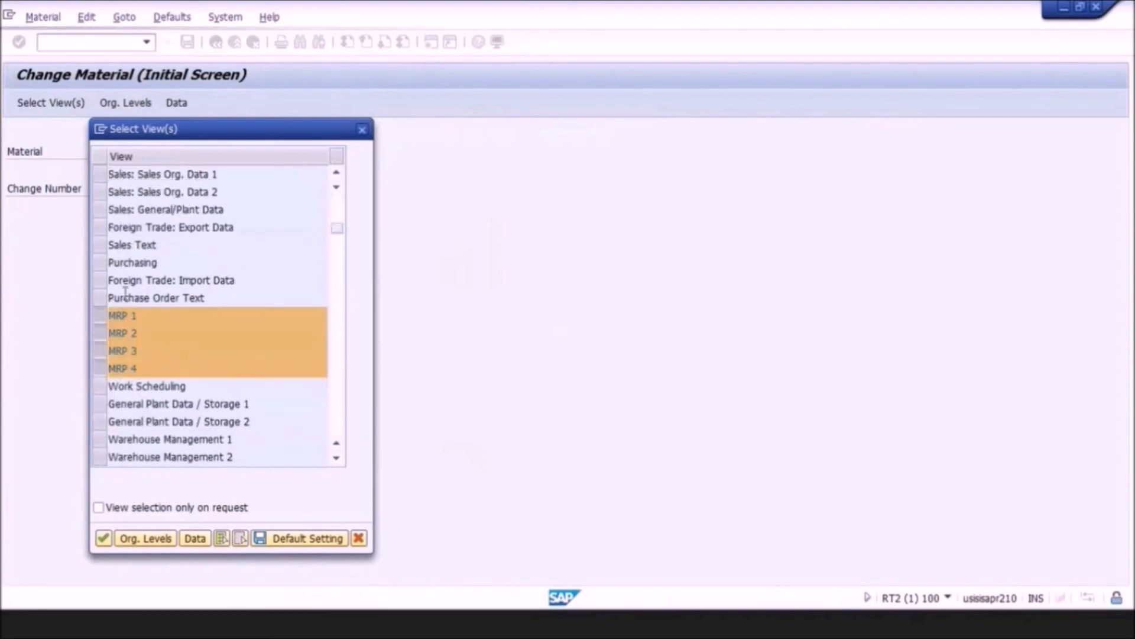
scroll(166, 363, "down", 1)
scroll(236, 276, "down", 1)
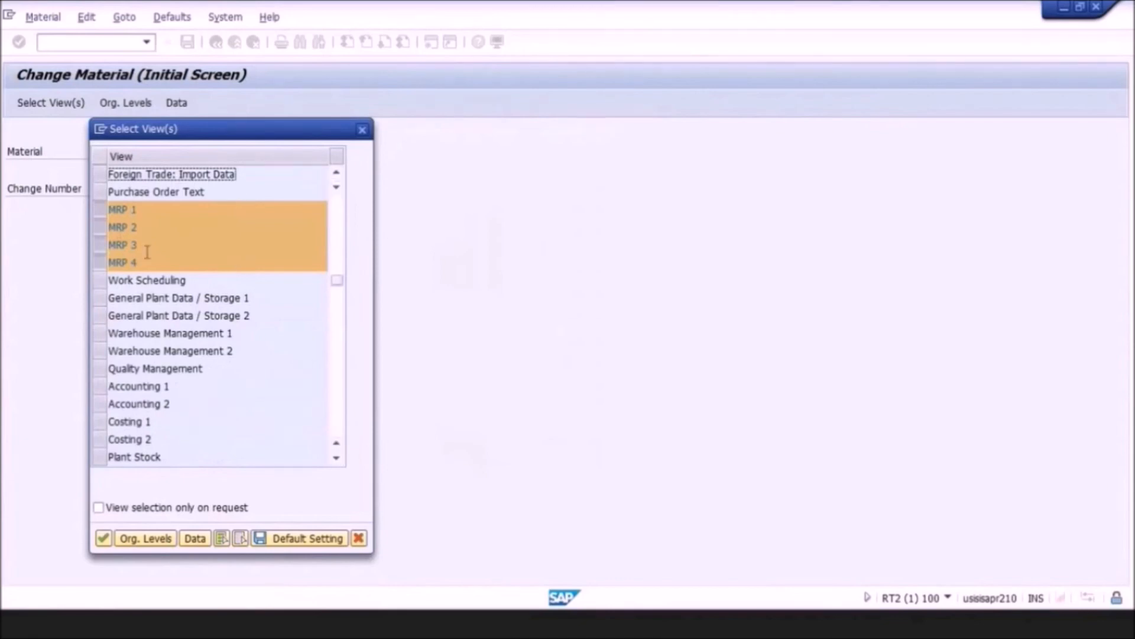
left_click(100, 210)
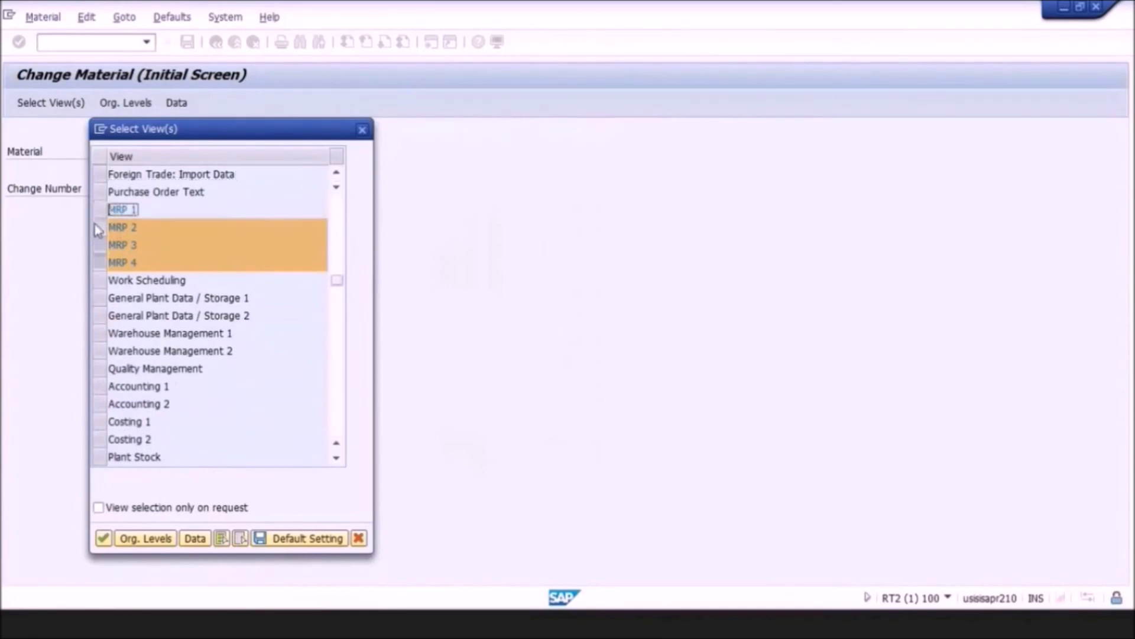
left_click(98, 228)
left_click(99, 245)
left_click(99, 263)
Mark and unmark Work Scheduling, and do the same for the General Plant Data / Storage and Warehouse Management views 1 and 2.
left_click(99, 280)
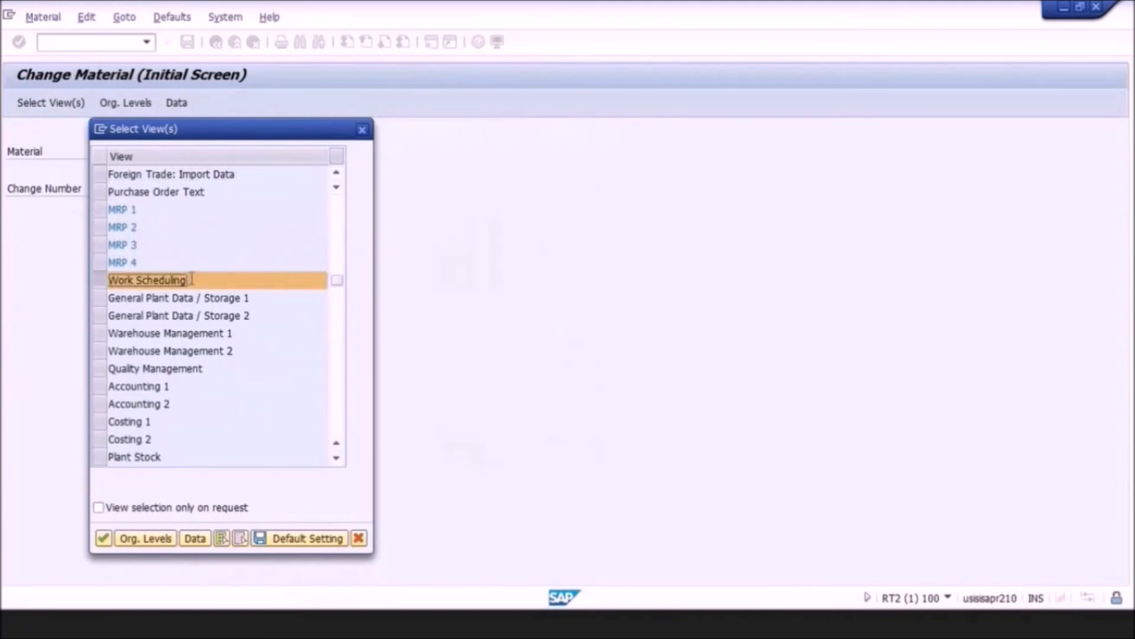
left_click(100, 281)
left_click(99, 300)
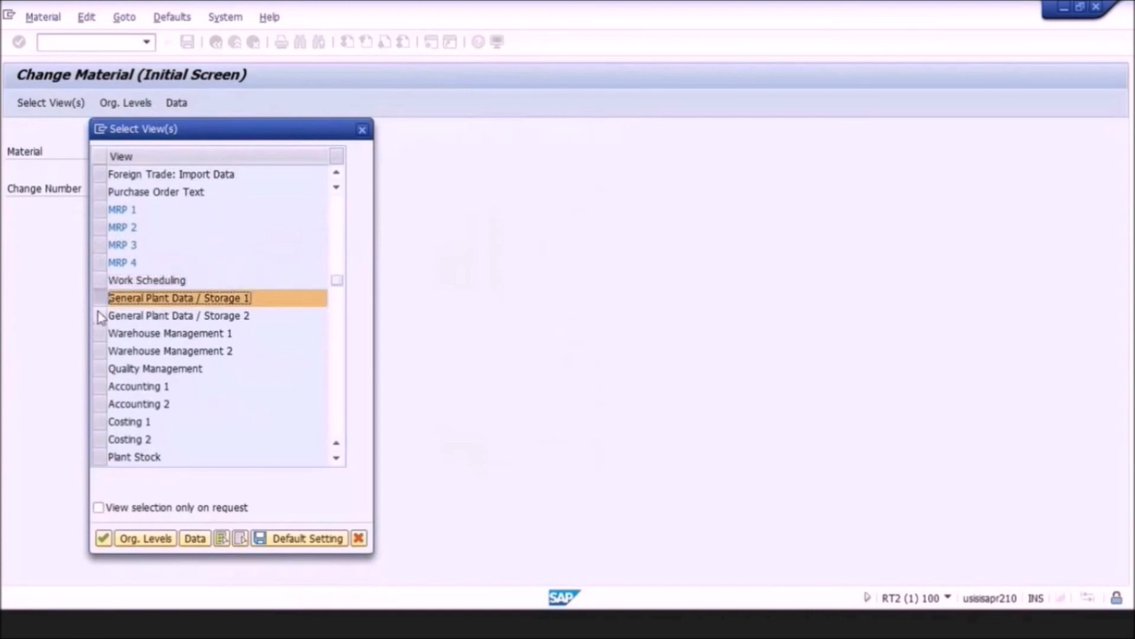
left_click(100, 316)
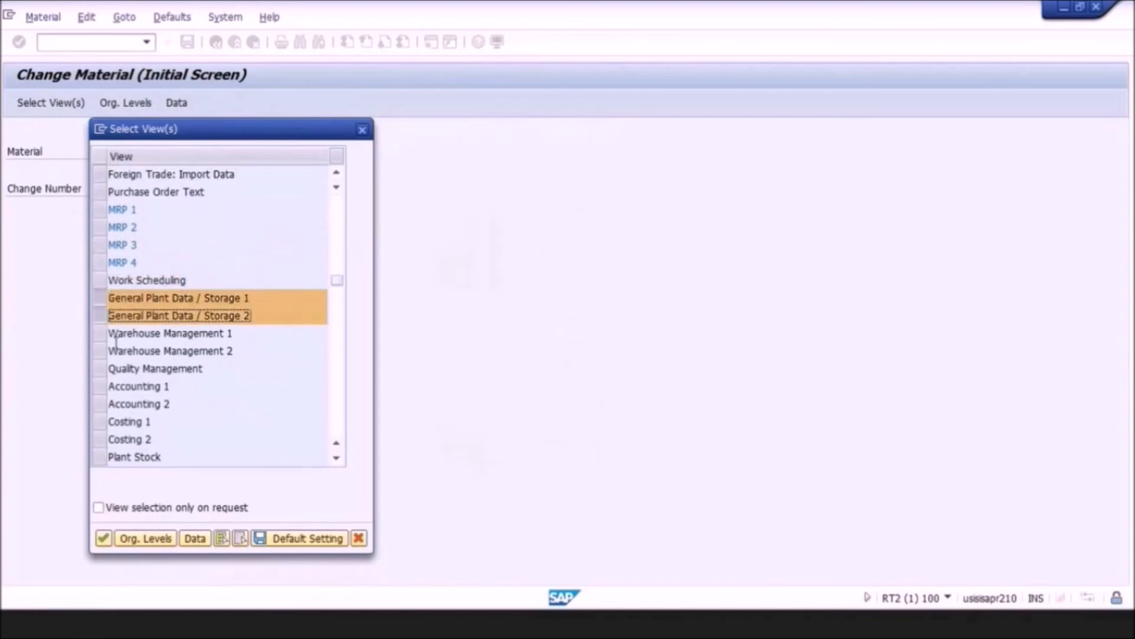
left_click(100, 333)
left_click(99, 351)
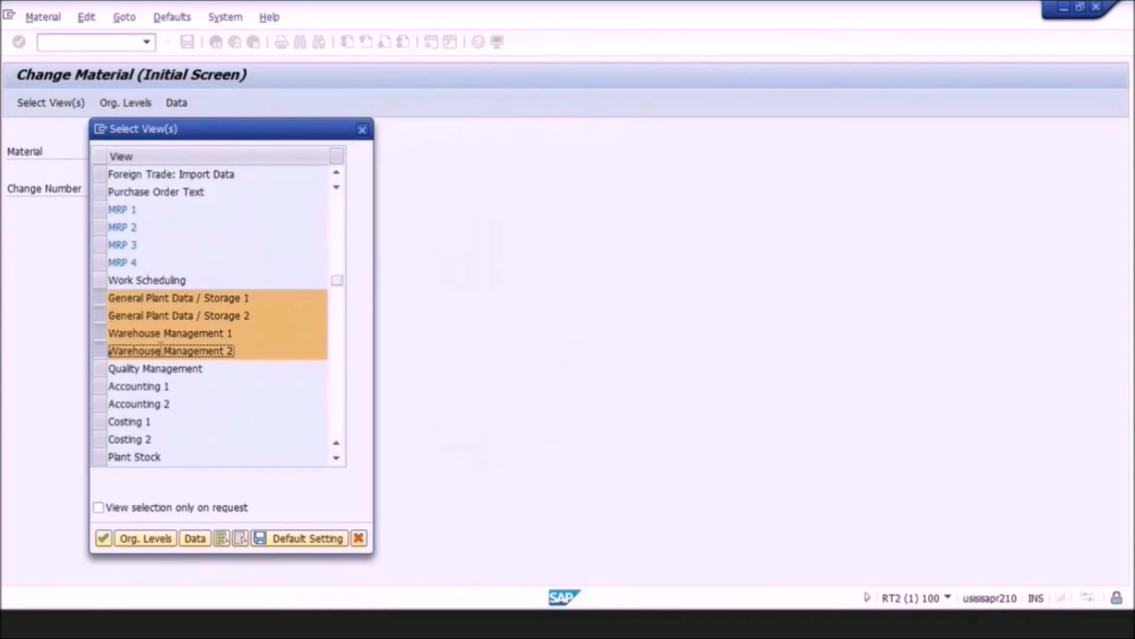
left_click(221, 540)
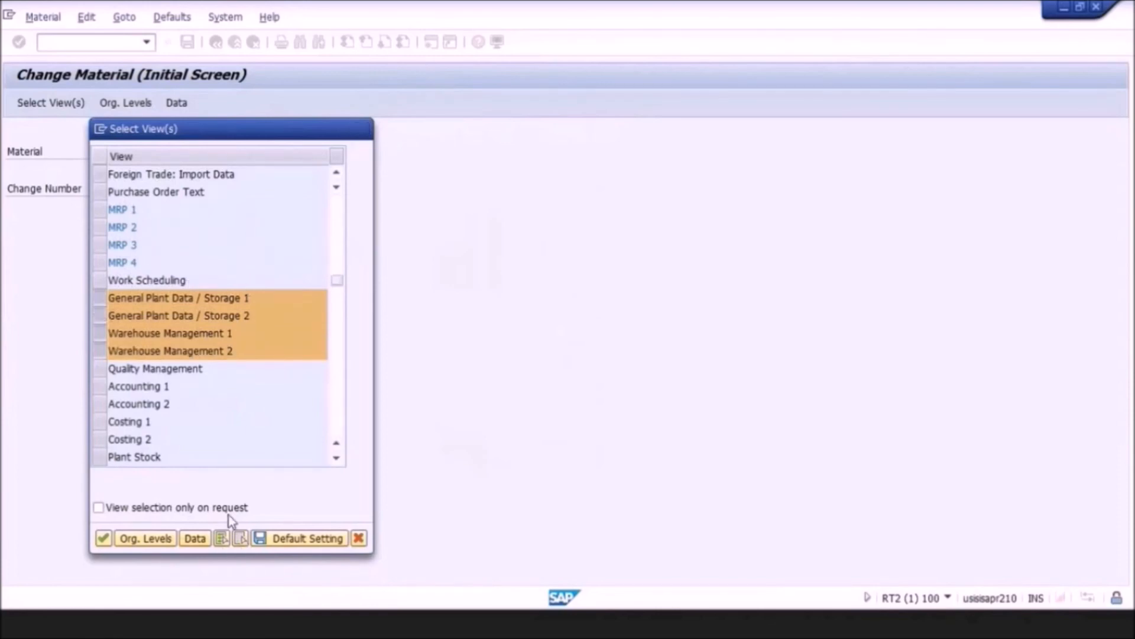
Mark Quality Management, replace it with Accounting 1, Accounting 2, Costing 1 and Costing 2, and confirm the view selection.
left_click(108, 370)
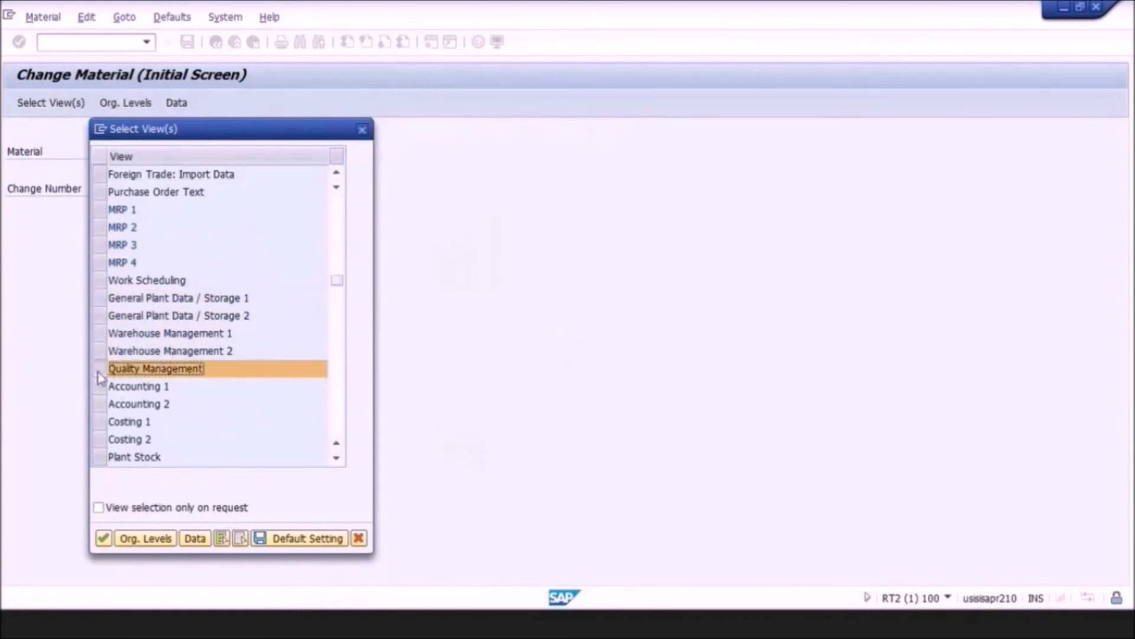
left_click_drag(101, 383, 104, 415)
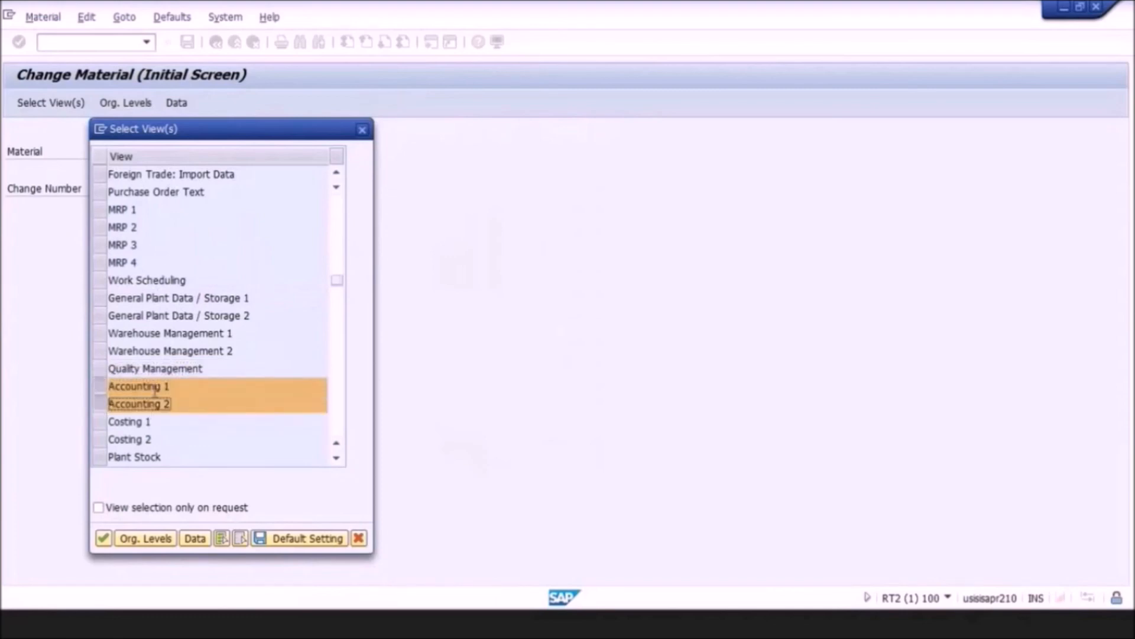
left_click(102, 424)
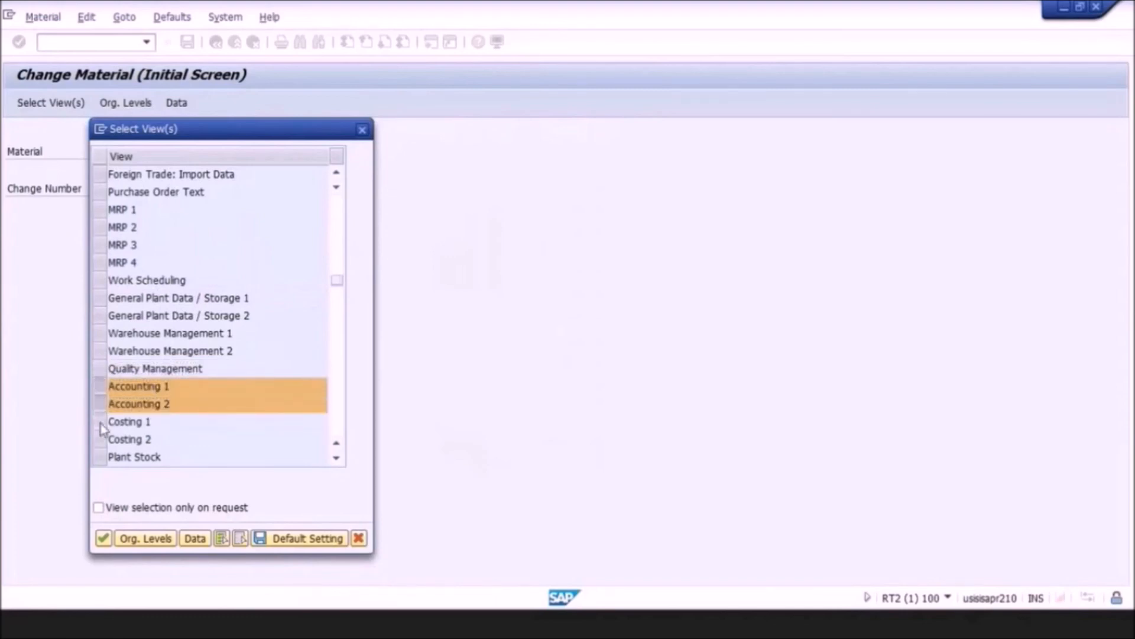
left_click(101, 439)
scroll(156, 450, "down", 1)
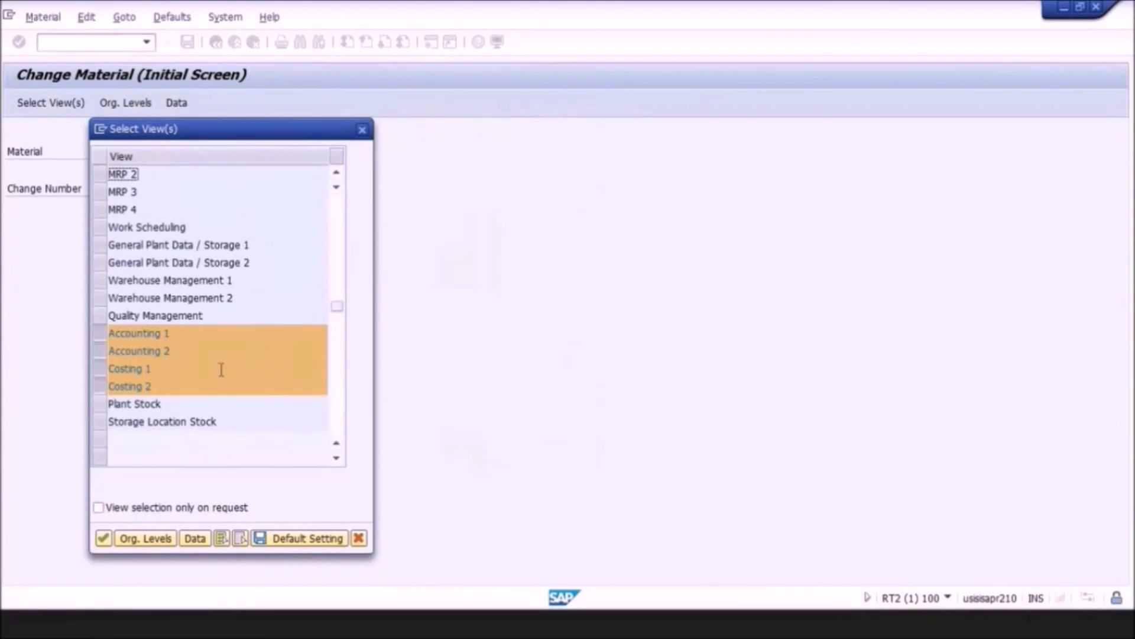
key("Return")
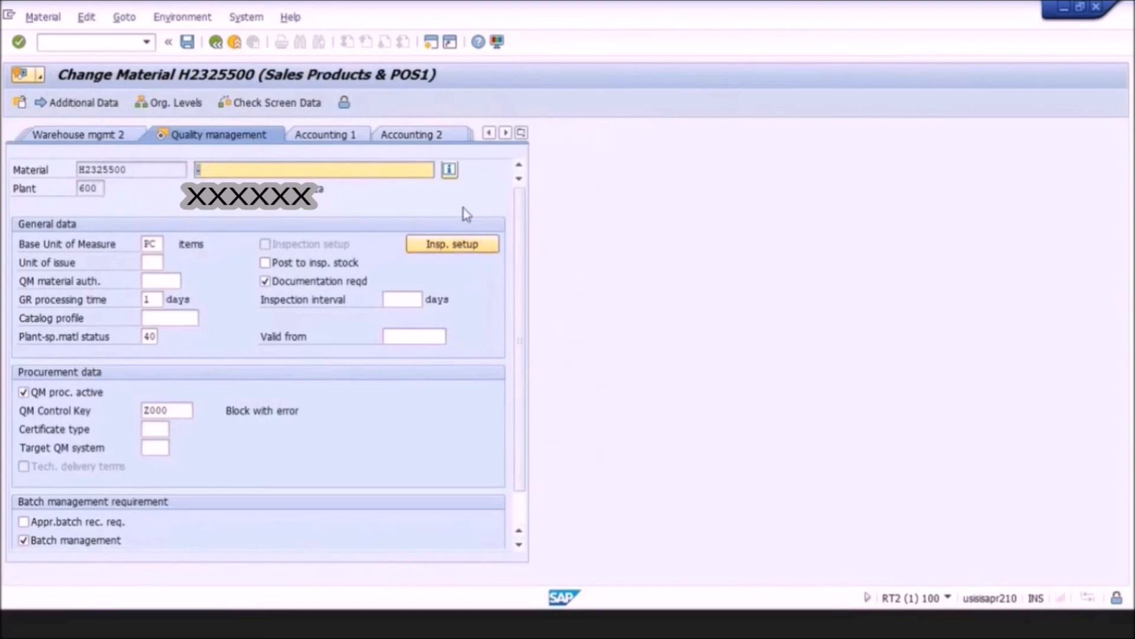
Examine the inspection setup for plant 600 from the quality management view, close it without changes and check the screen data.
left_click(453, 244)
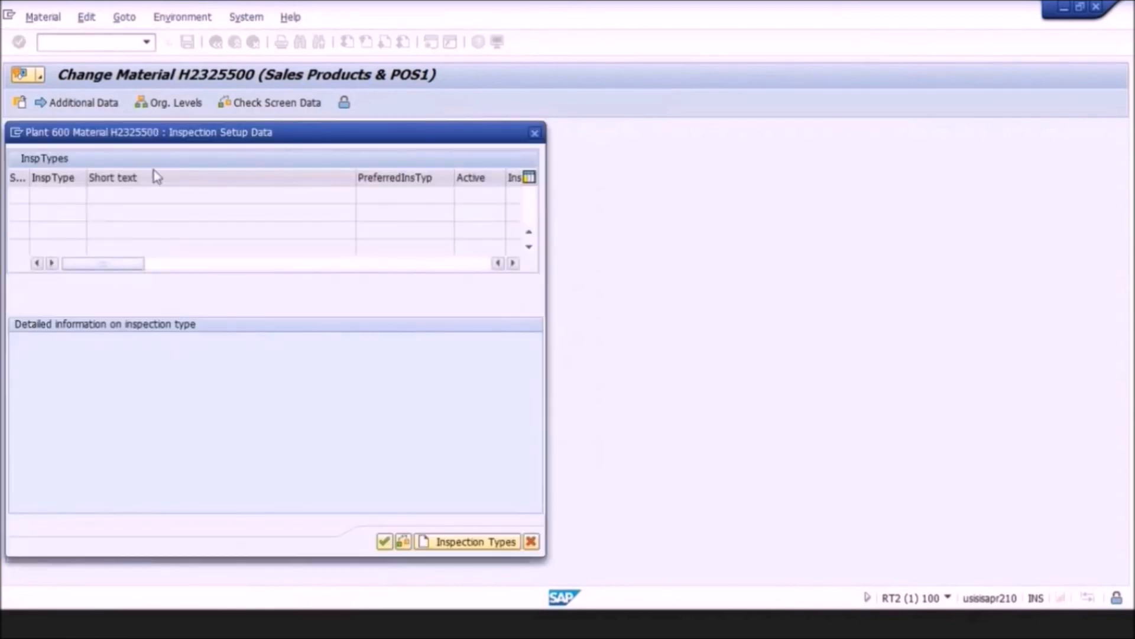
left_click(531, 541)
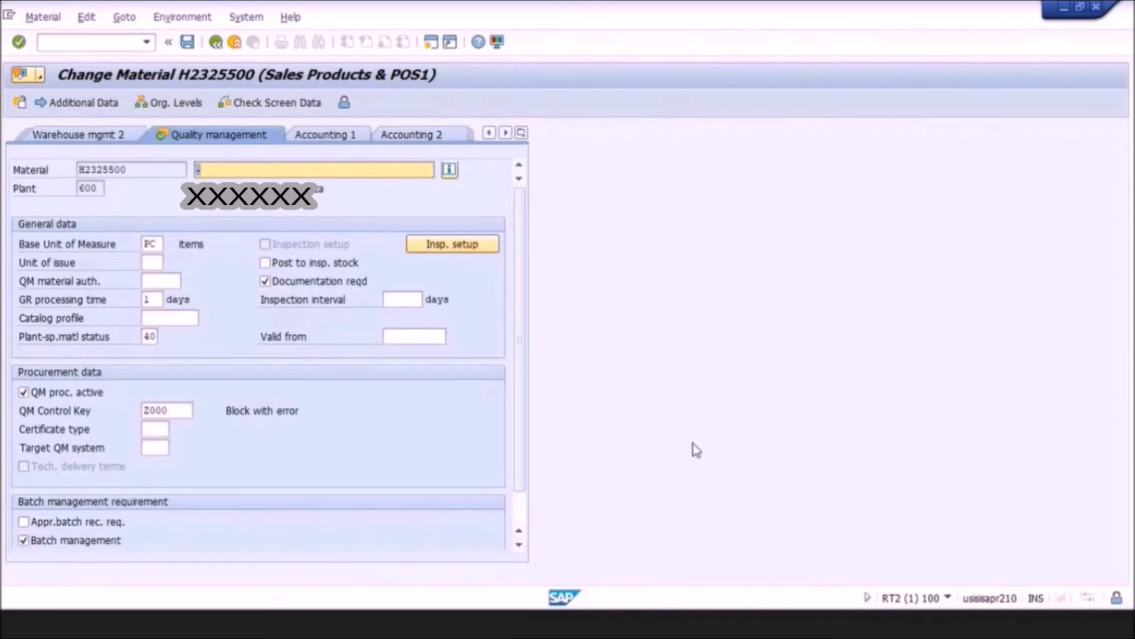
left_click(520, 132)
left_click(406, 216)
left_click(324, 106)
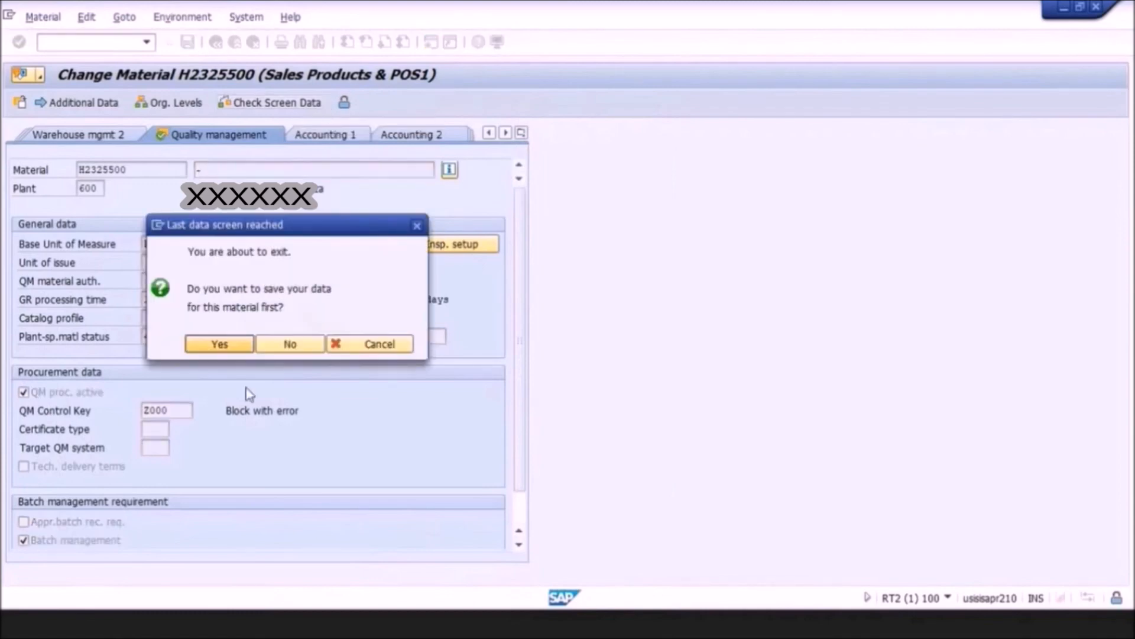